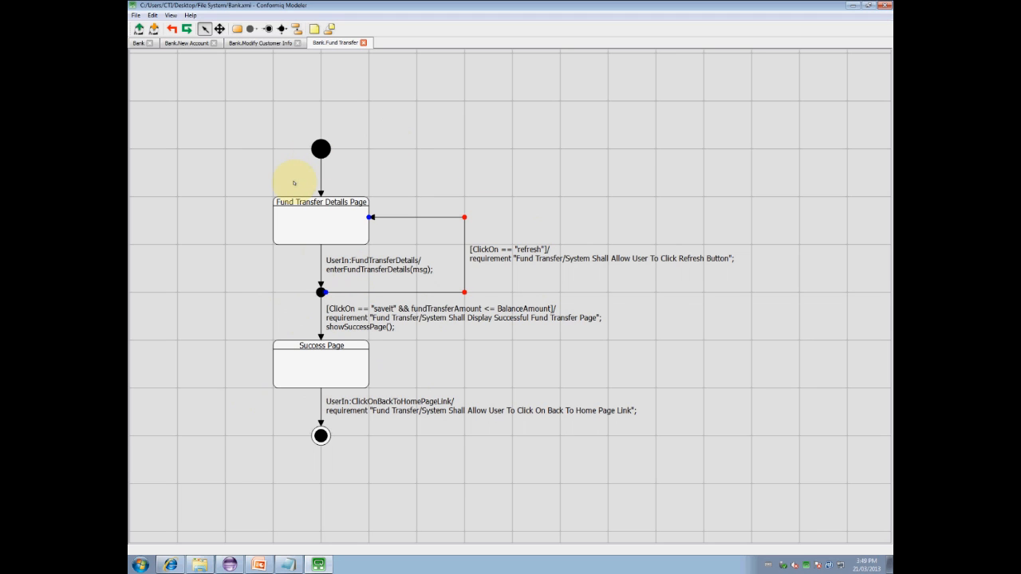
Close the Fund Transfer diagram's modeler, switch to Eclipse and examine the showLoginPage(EnterUrl url) method in Bank.cqa
left_click(885, 5)
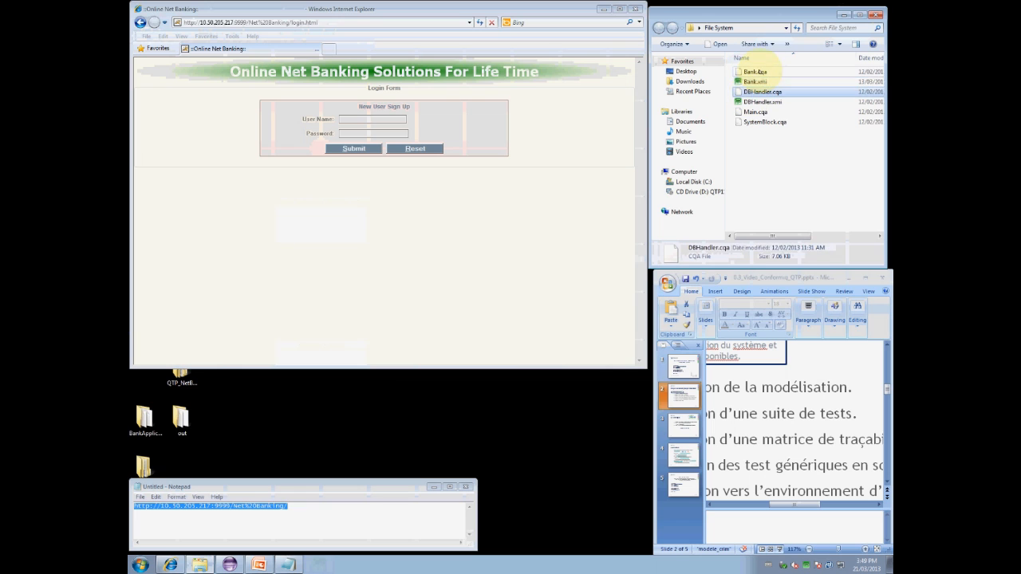
left_click(754, 72)
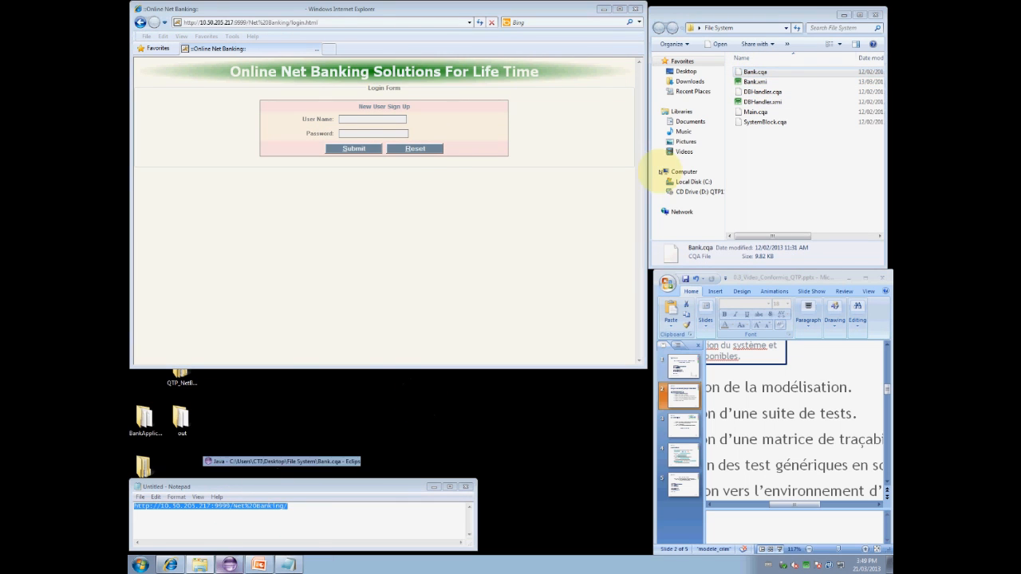
left_click(230, 564)
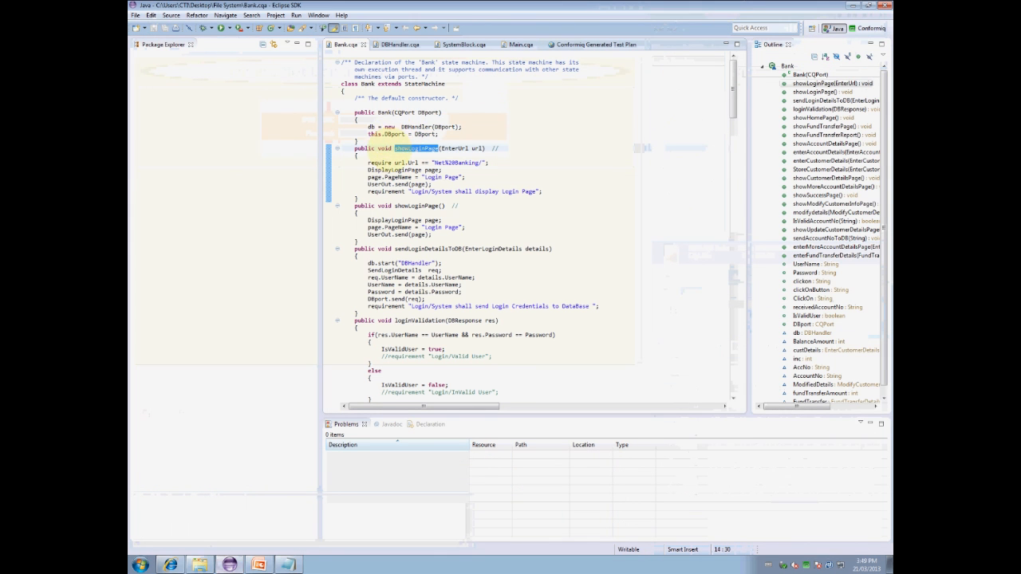
left_click(405, 148)
left_click_drag(405, 148, 441, 149)
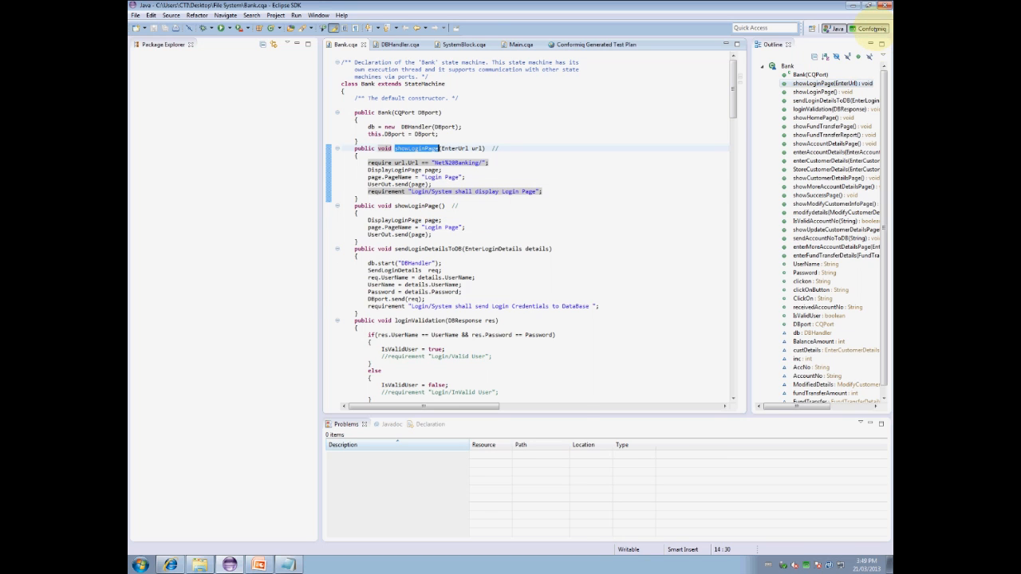
Switch to the Conformiq perspective and create a Conformiq project named CRIM_demo in the default location, acknowledging the license notice
left_click(870, 28)
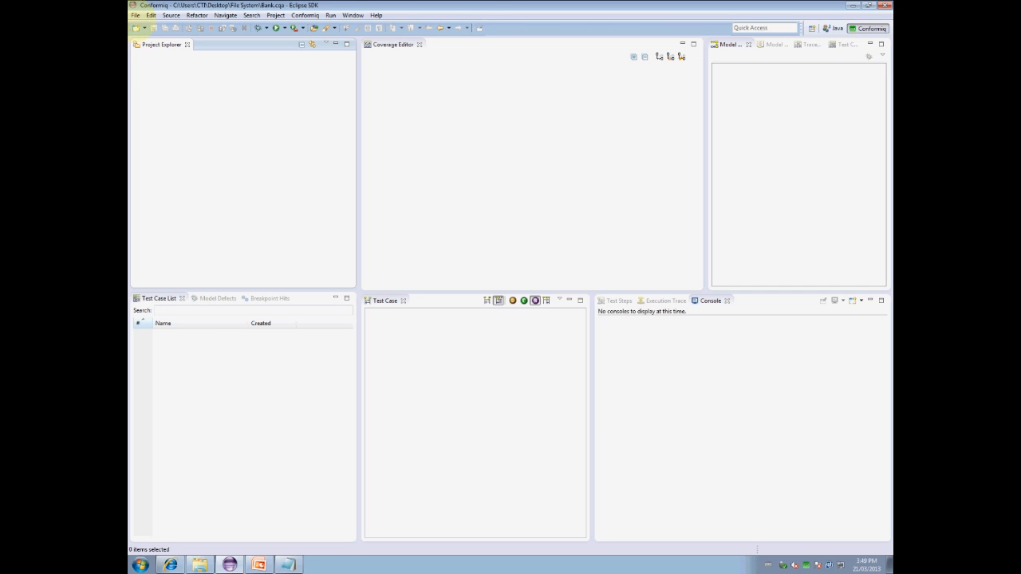
left_click(135, 15)
mouse_move(149, 26)
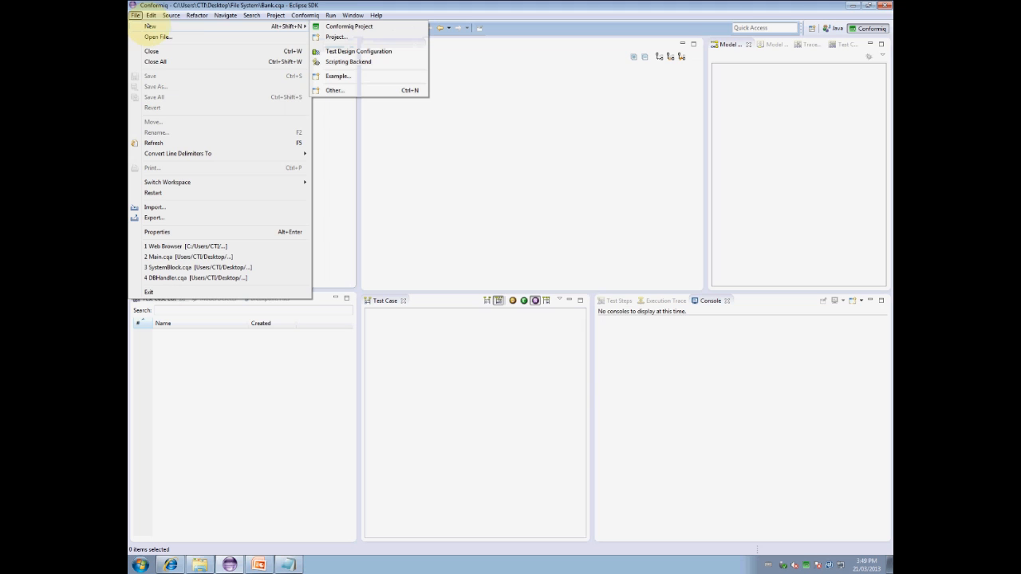
left_click(344, 26)
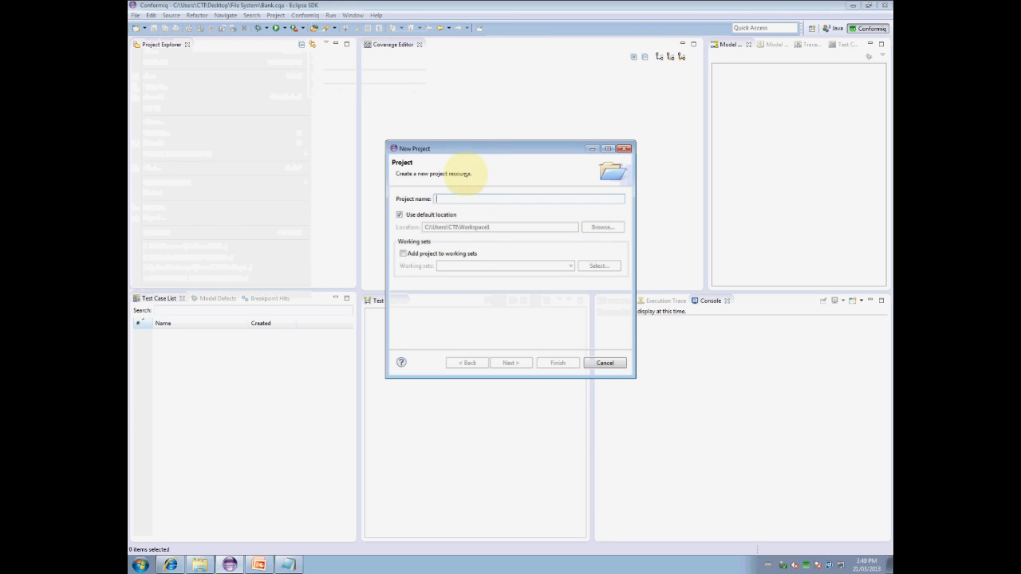
type("CRIM")
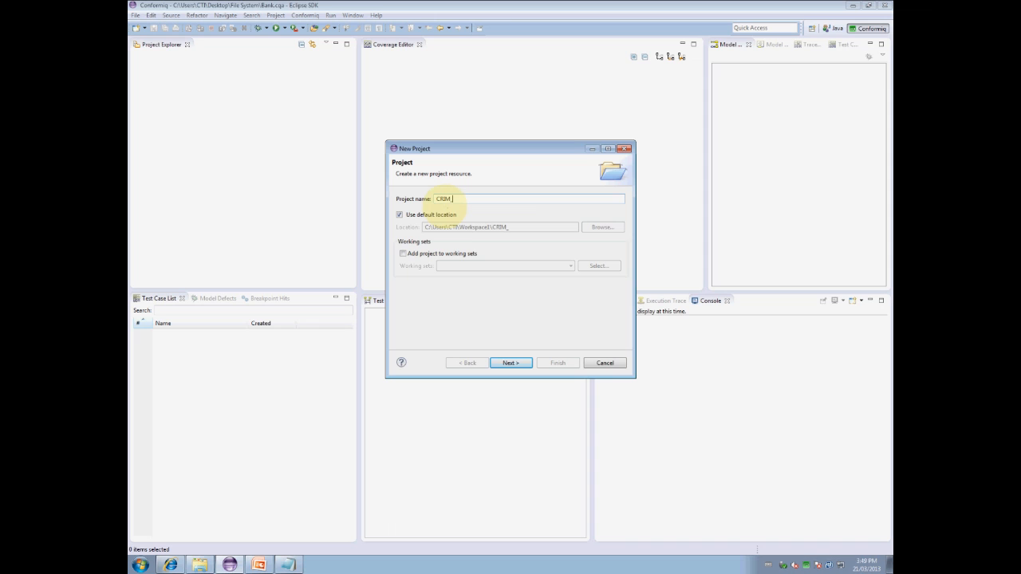
type("_demo")
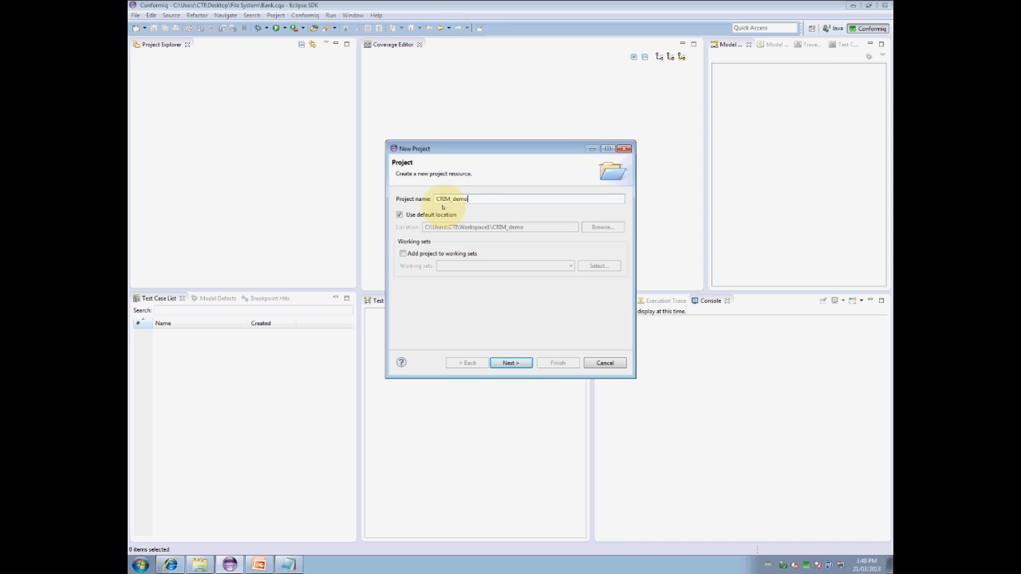
left_click(510, 363)
left_click(559, 363)
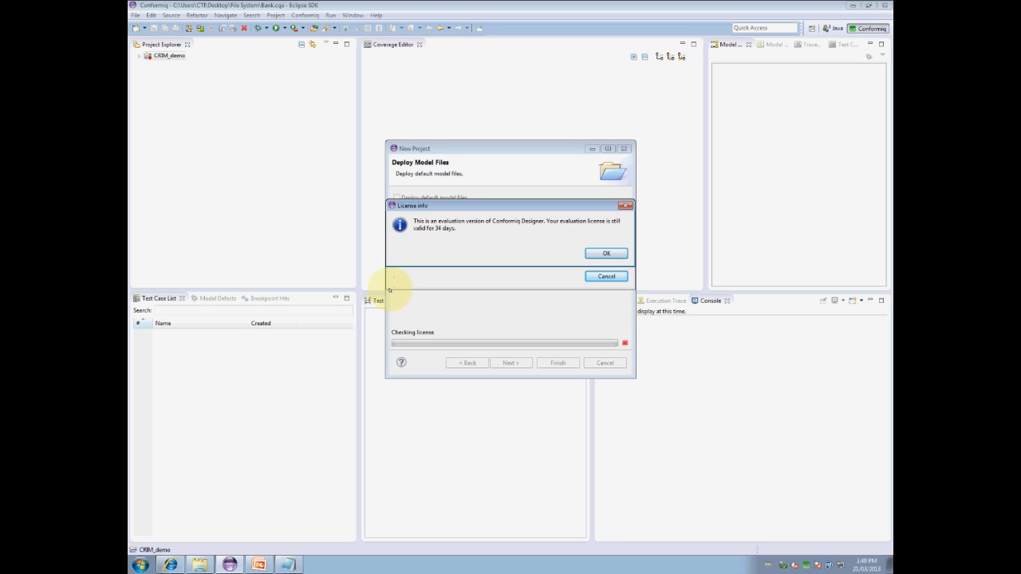
left_click(605, 252)
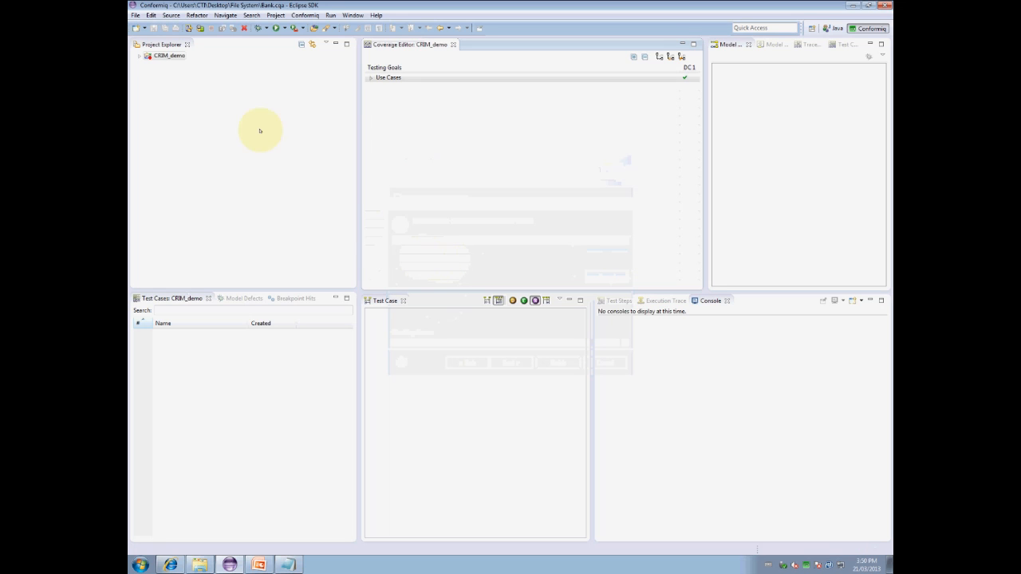
Import all files from the desktop's File System folder into the CRIM_demo project
left_click(140, 56)
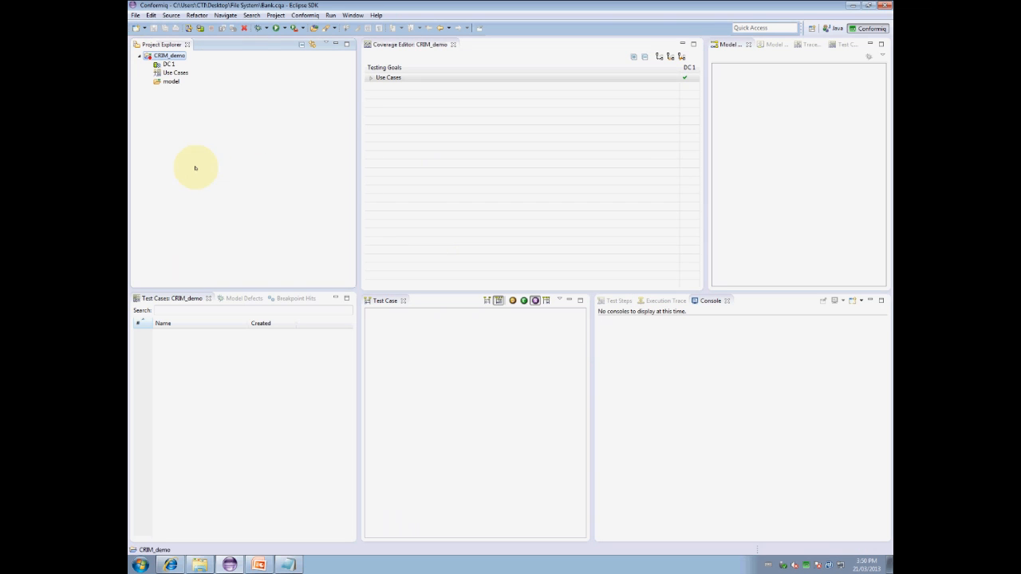
right_click(173, 55)
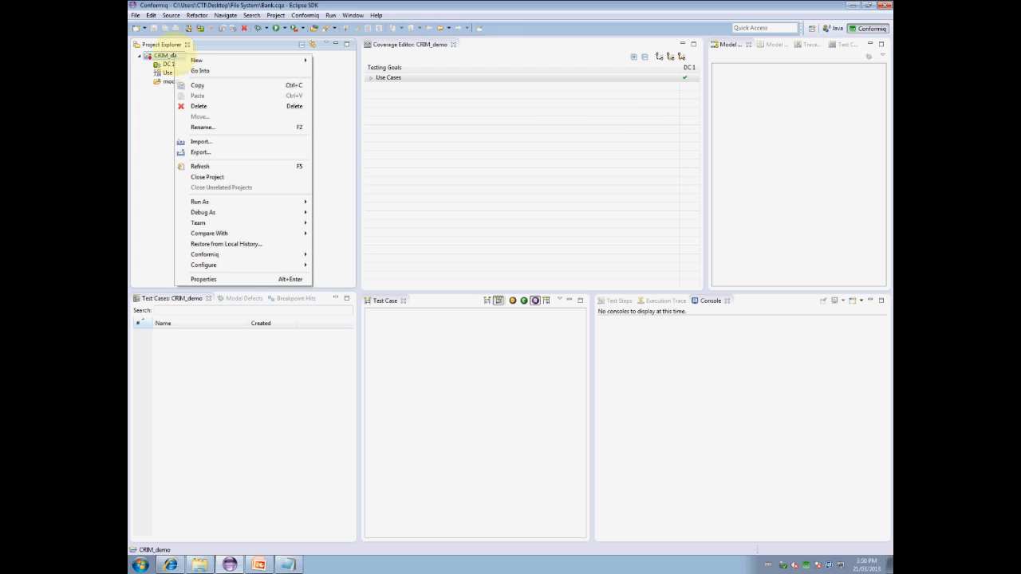
left_click(199, 141)
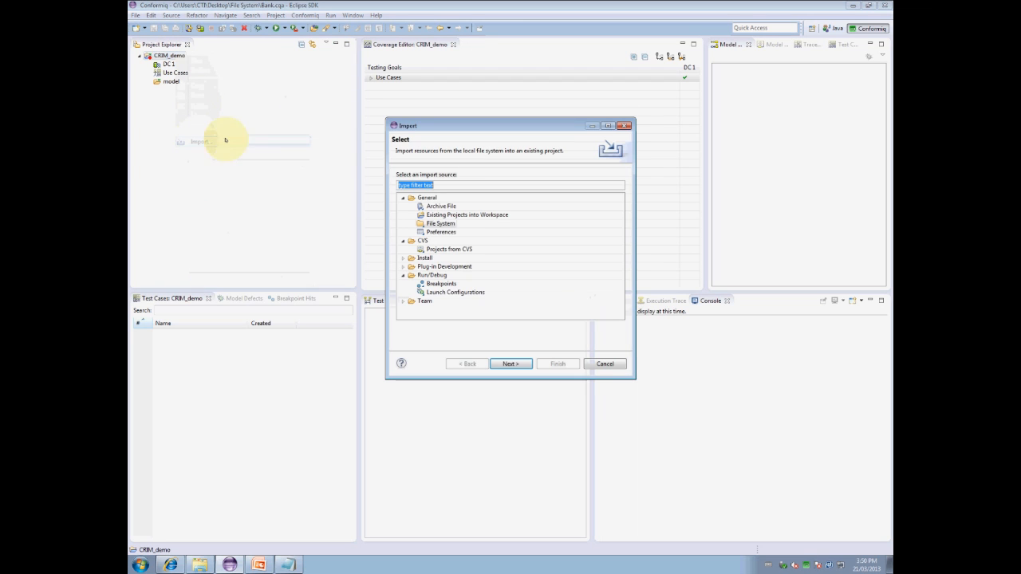
left_click(441, 224)
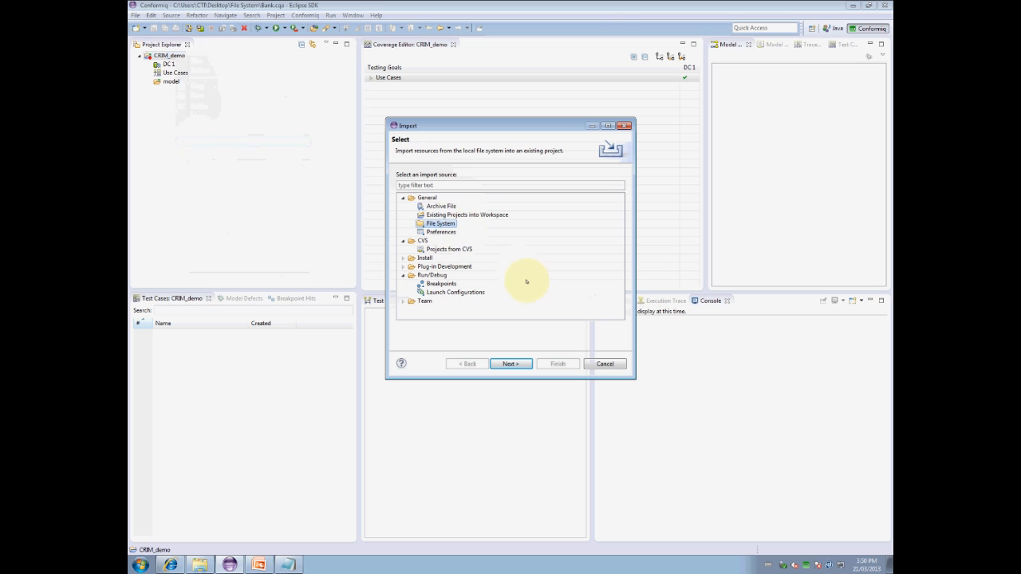
left_click(515, 364)
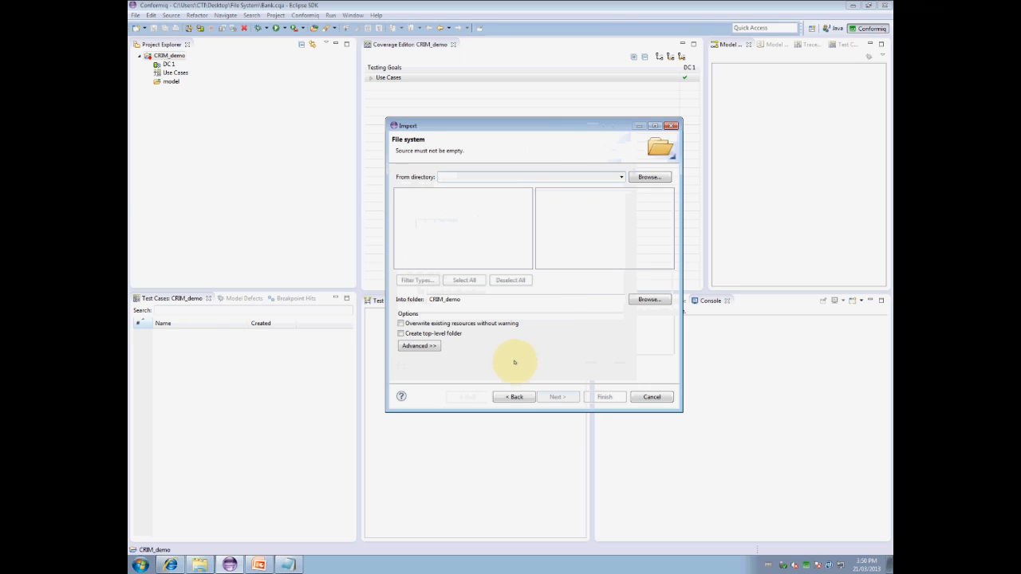
left_click(645, 177)
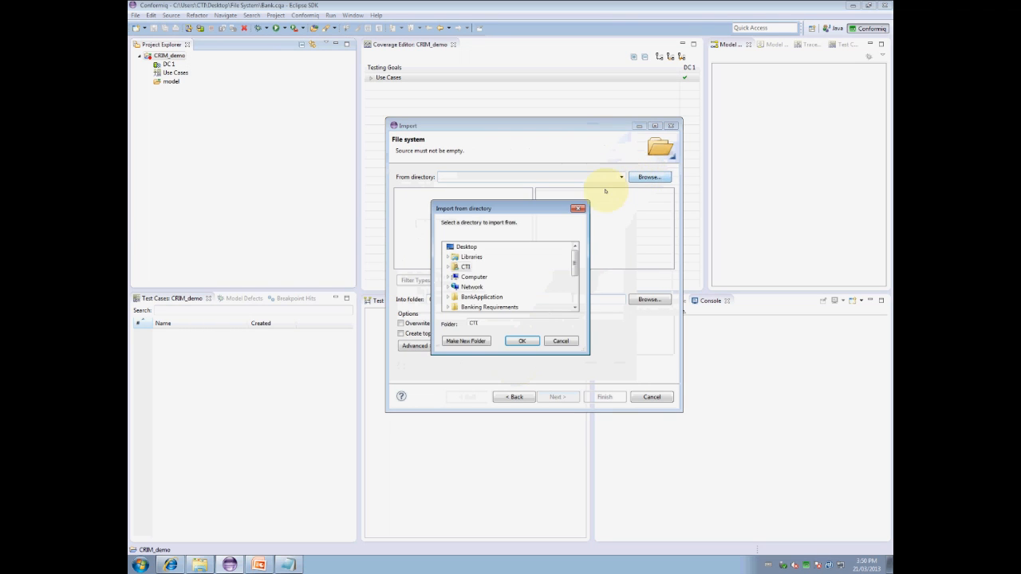
left_click(572, 288)
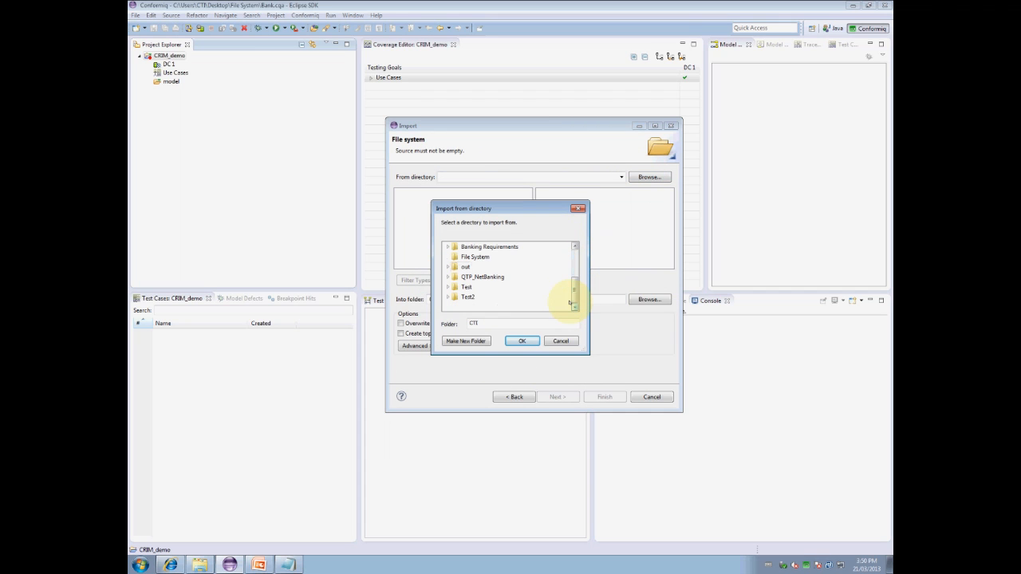
left_click(476, 257)
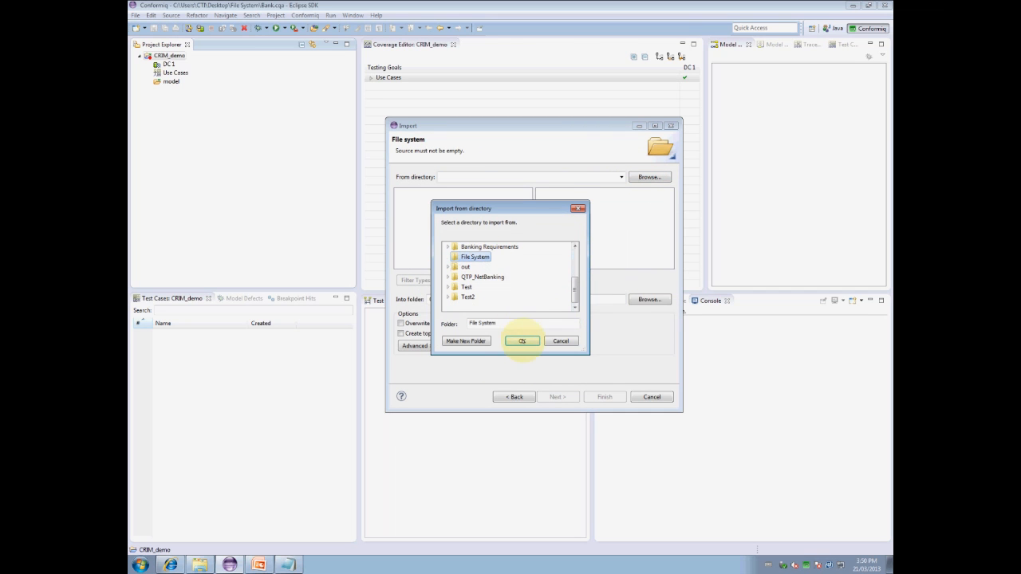
left_click(522, 340)
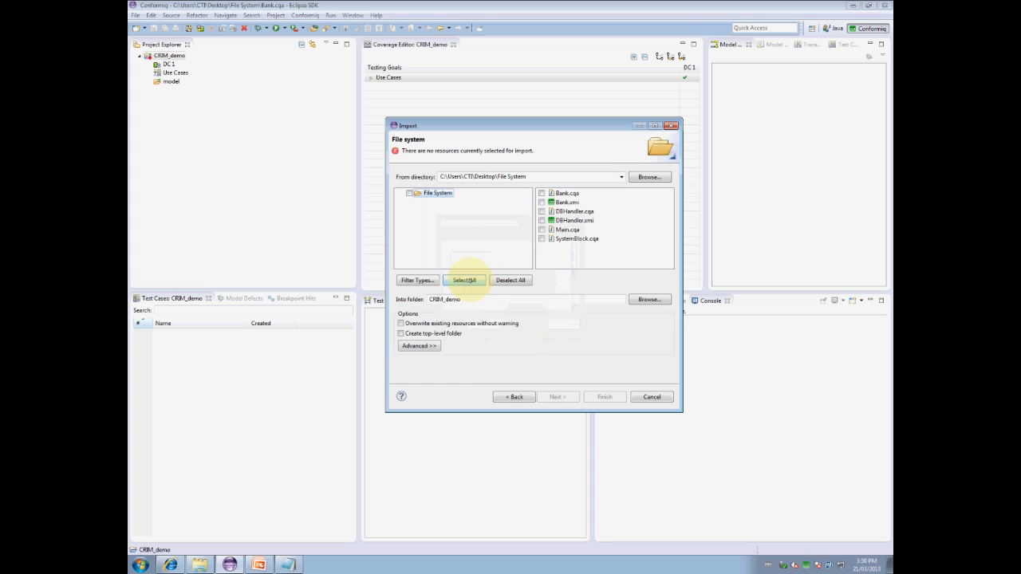
left_click(464, 280)
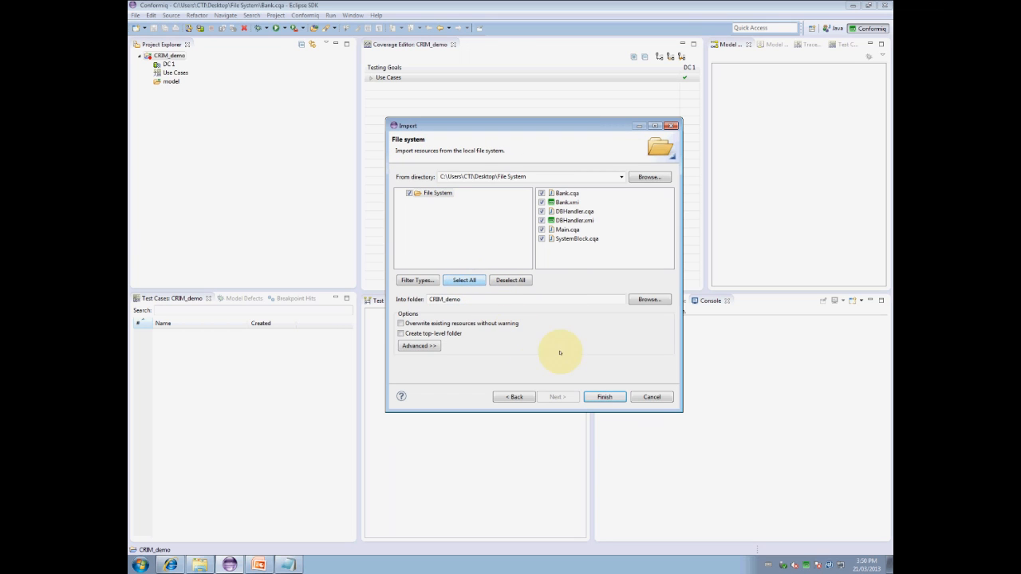
left_click(605, 396)
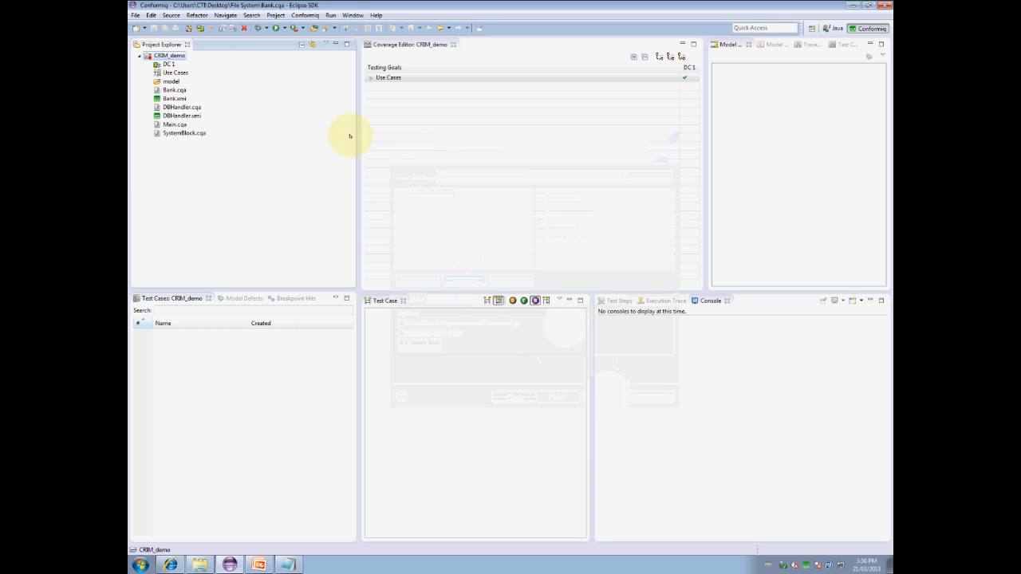
Move the six imported files, Bank.cqa through SystemBlock.cqa, into the project's model folder
left_click(174, 90)
left_click(180, 133, "shift")
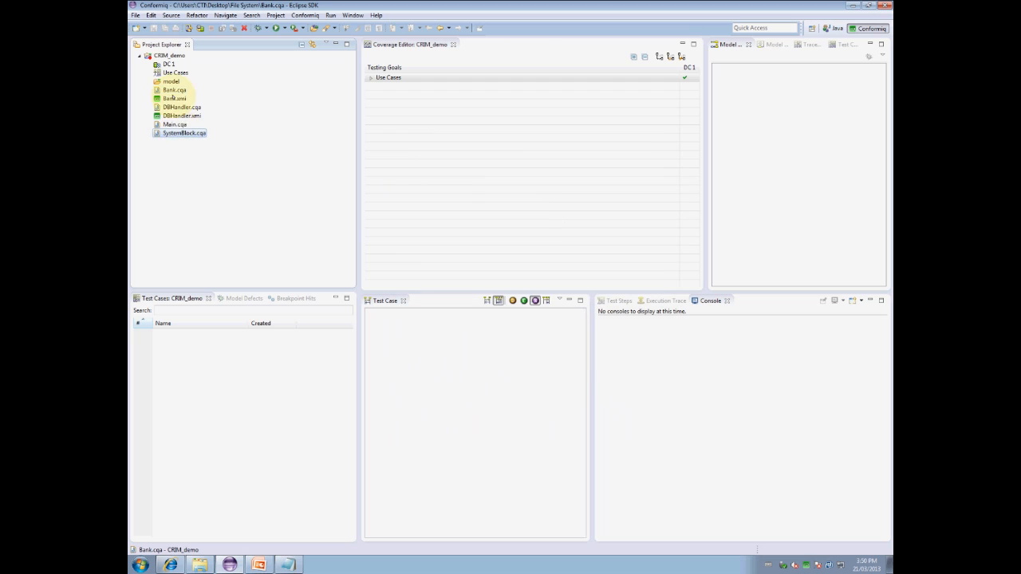
left_click_drag(171, 91, 168, 80)
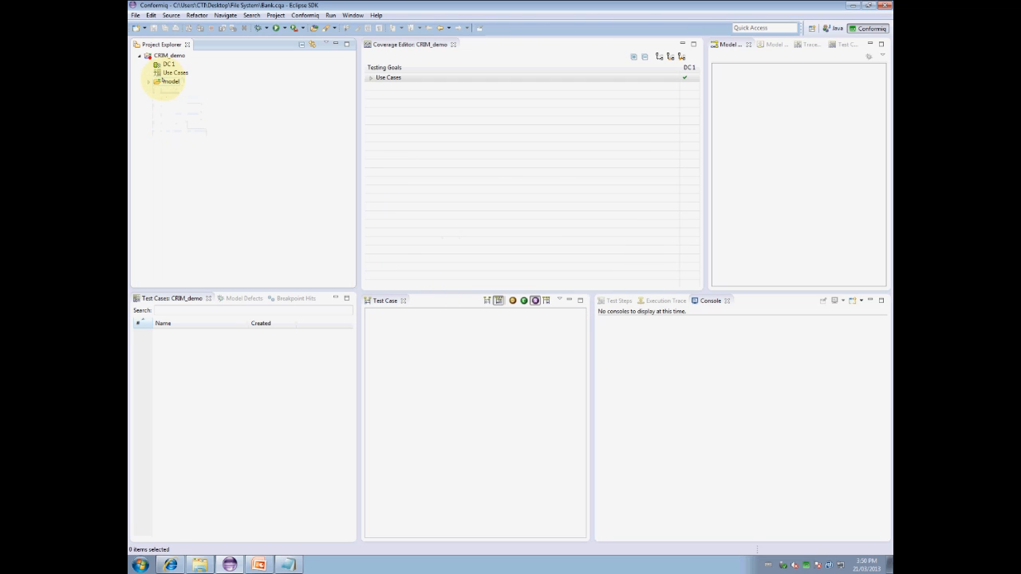
Load the model files to the Computation Server and generate test cases from the model for design configuration DC 1
left_click(167, 55)
left_click(167, 64)
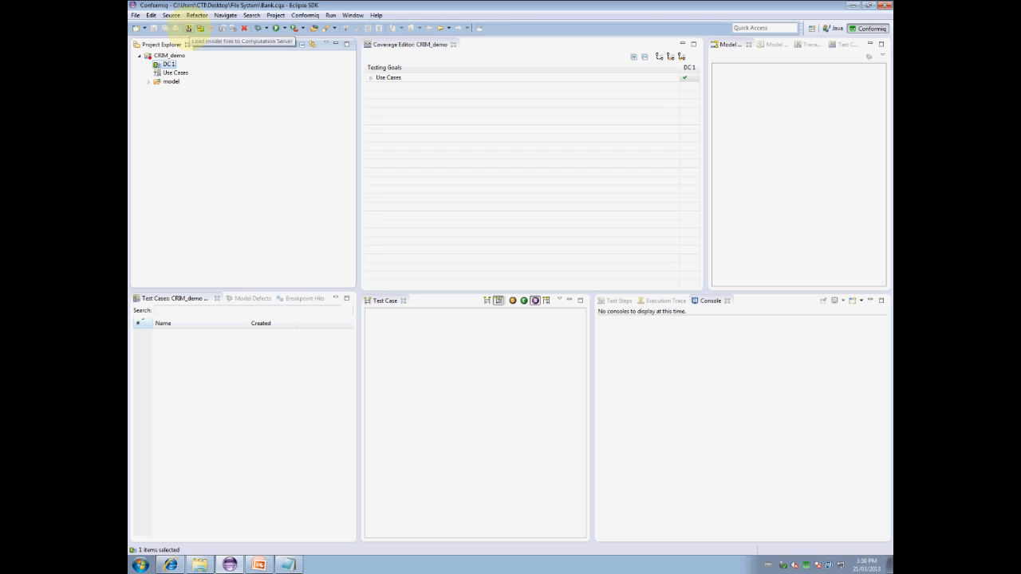
left_click(189, 29)
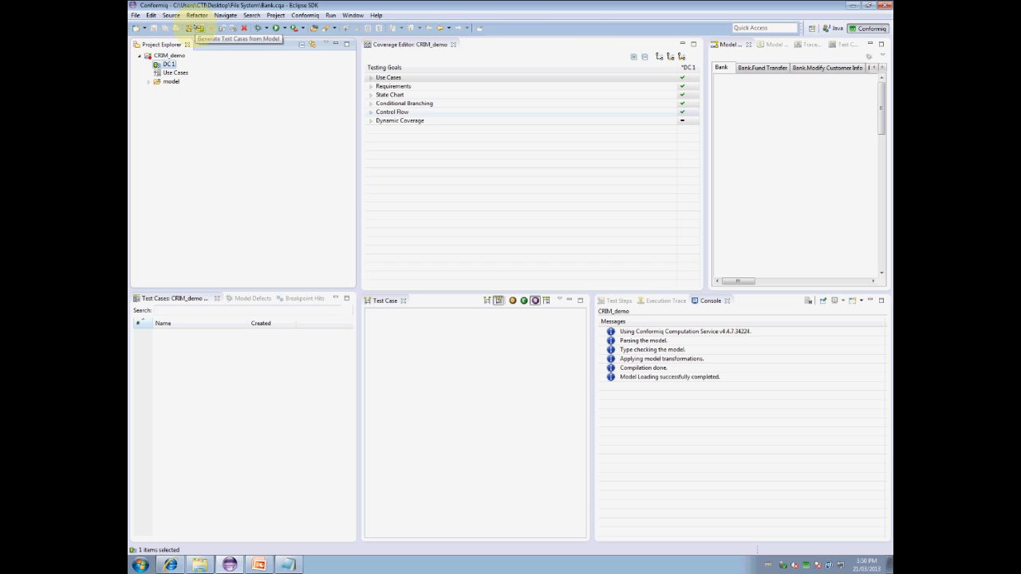
left_click(198, 29)
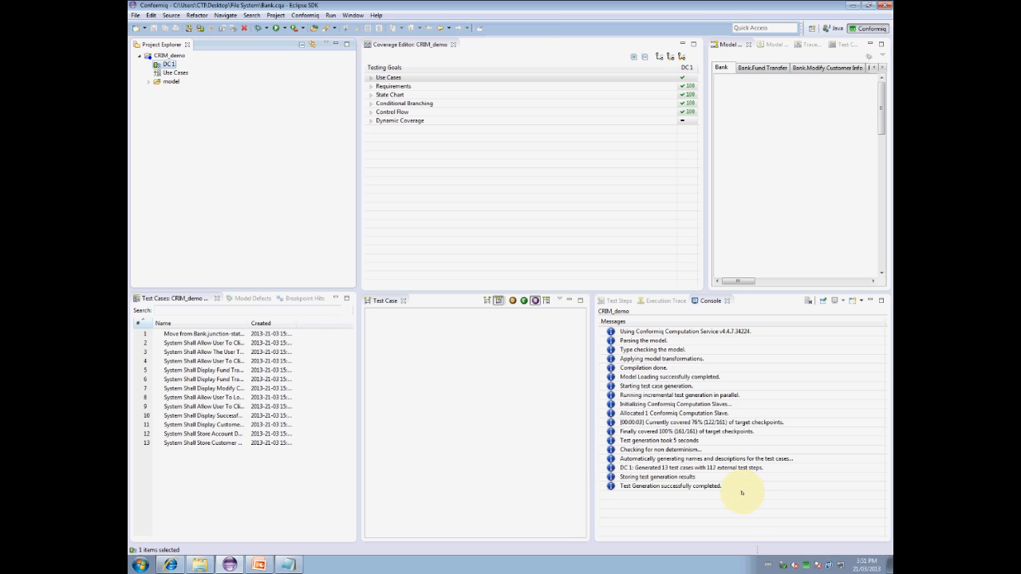
Add the QTPScripter and ExcelScripter scripting backends from the external download server to DC 1
right_click(166, 64)
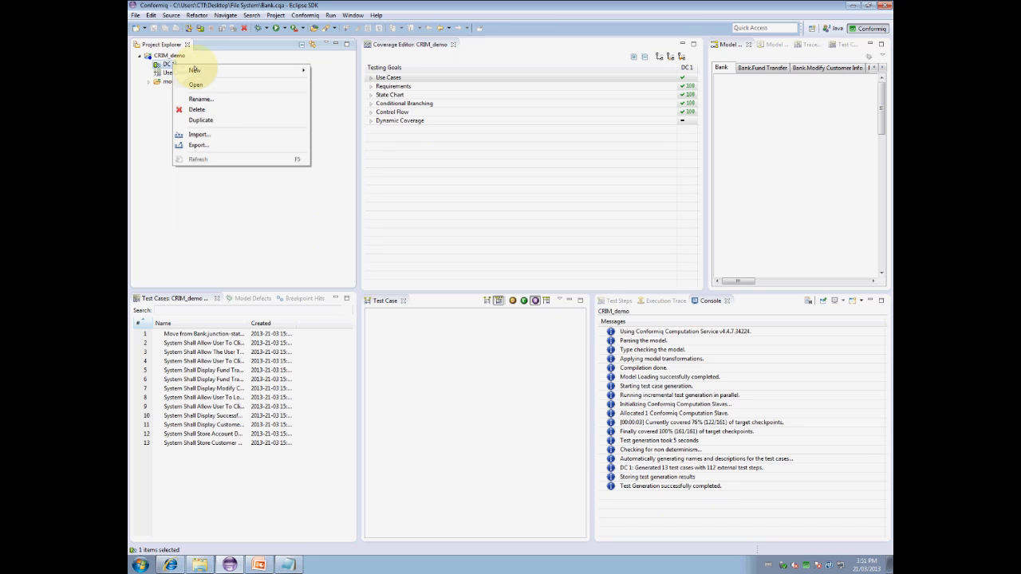
mouse_move(195, 71)
left_click(337, 84)
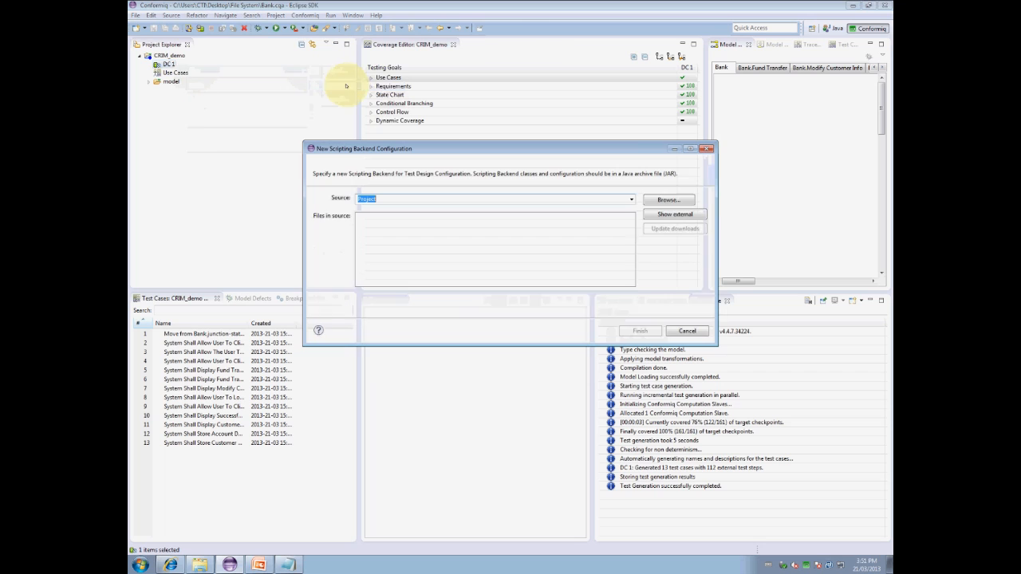
left_click(680, 216)
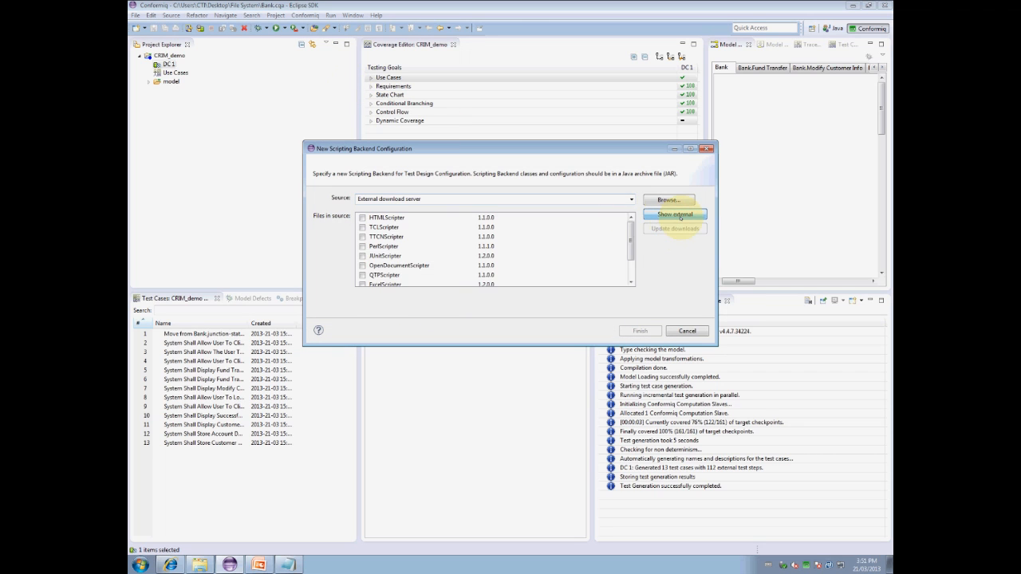
left_click_drag(714, 342, 756, 426)
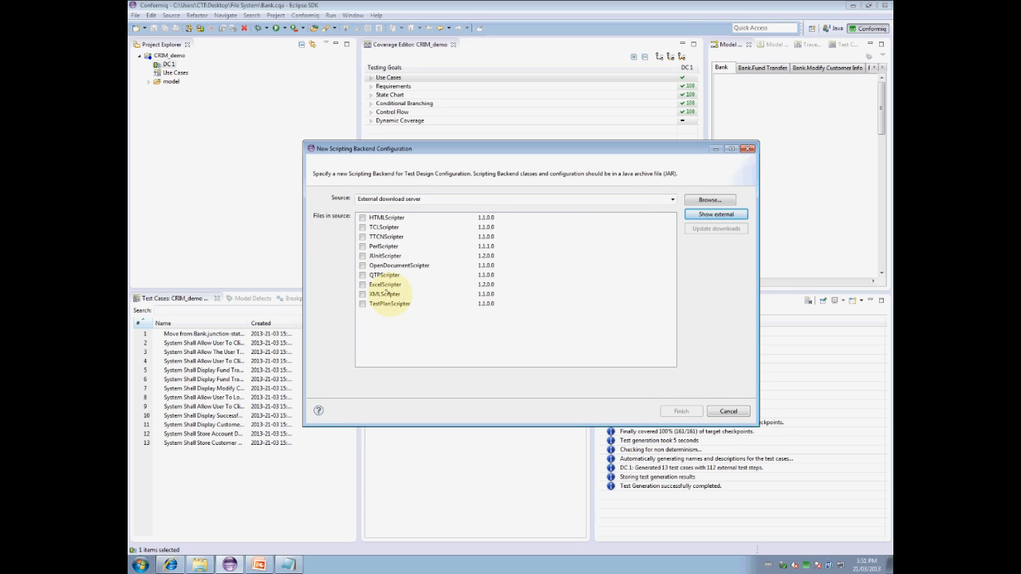
left_click(363, 284)
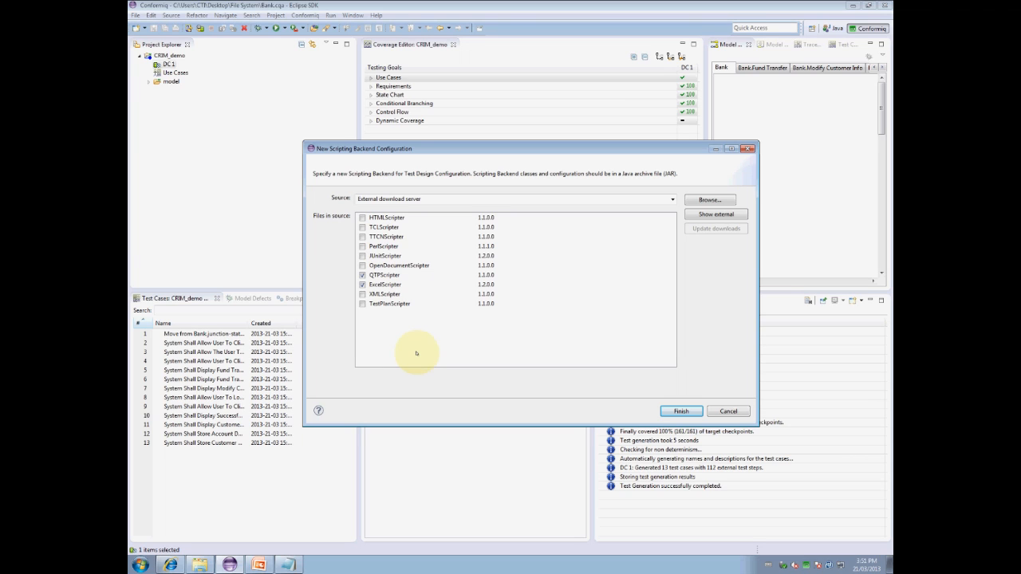
left_click(678, 411)
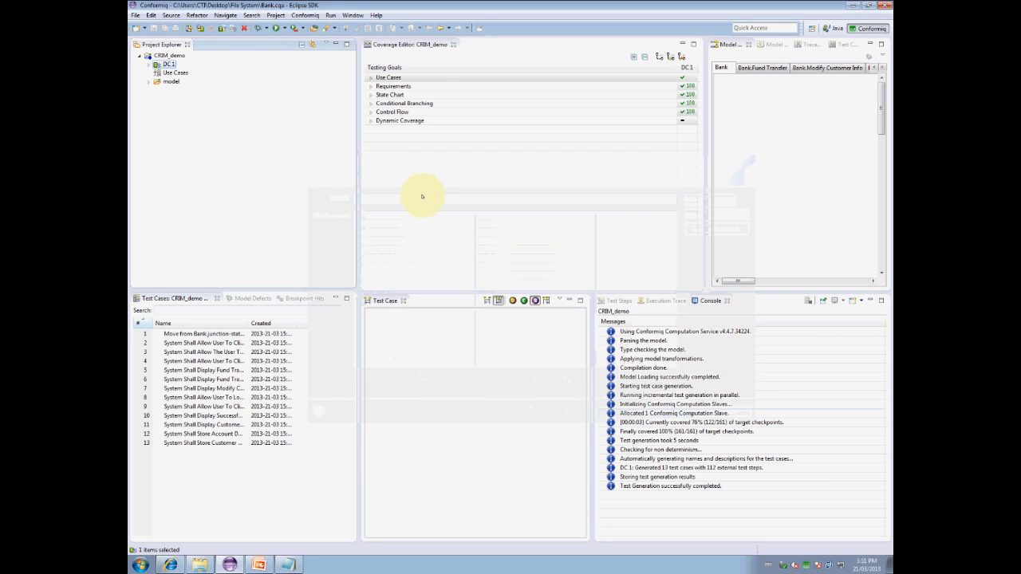
Expand DC 1 and the model folder to review the scripting backends and model files in the project
left_click(148, 64)
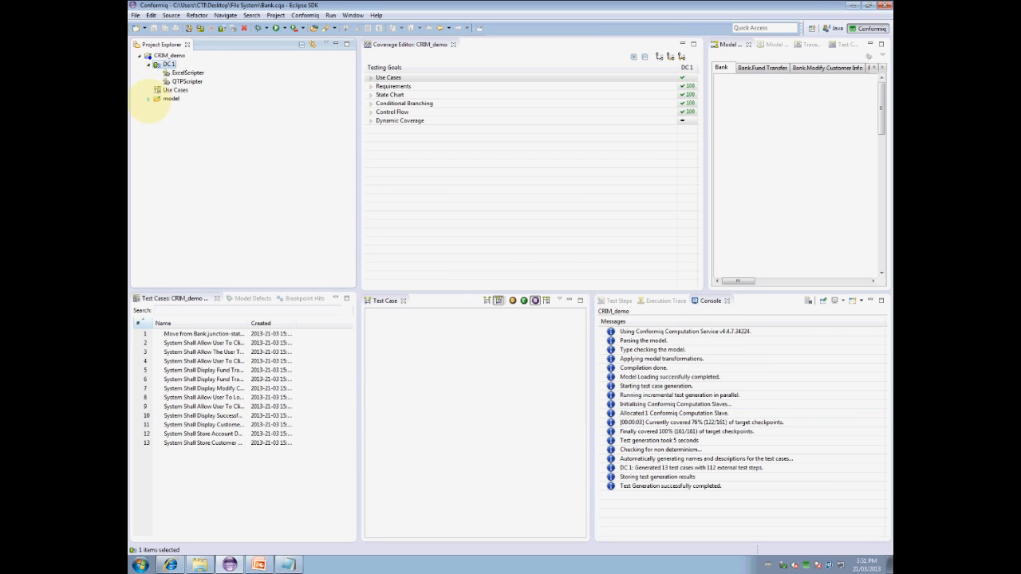
left_click(149, 98)
left_click(187, 73)
left_click(187, 81)
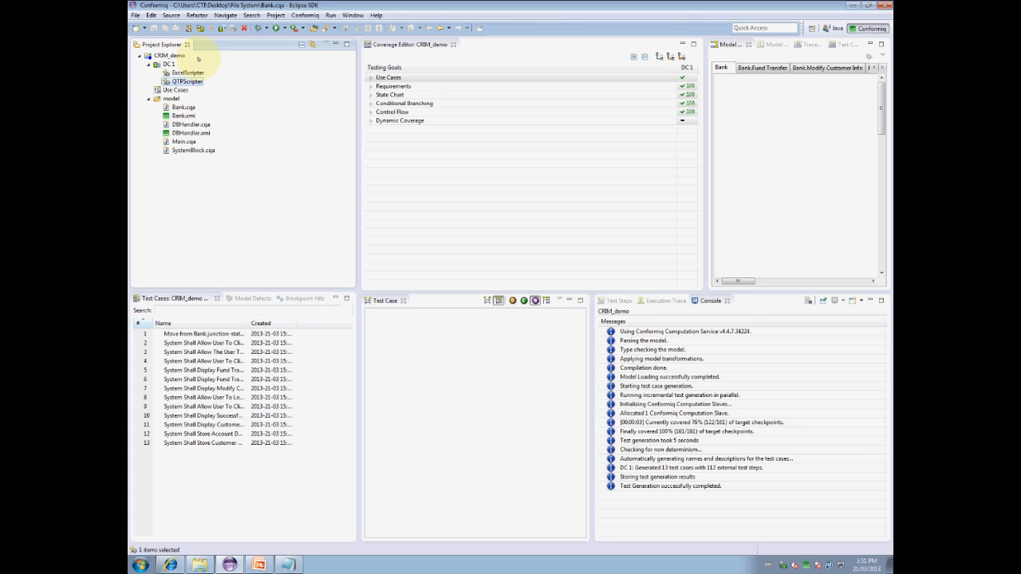
Render the generated test cases with the QTP and Excel scripting backends and open the rendered ExcelTestSuite.xls
left_click(221, 29)
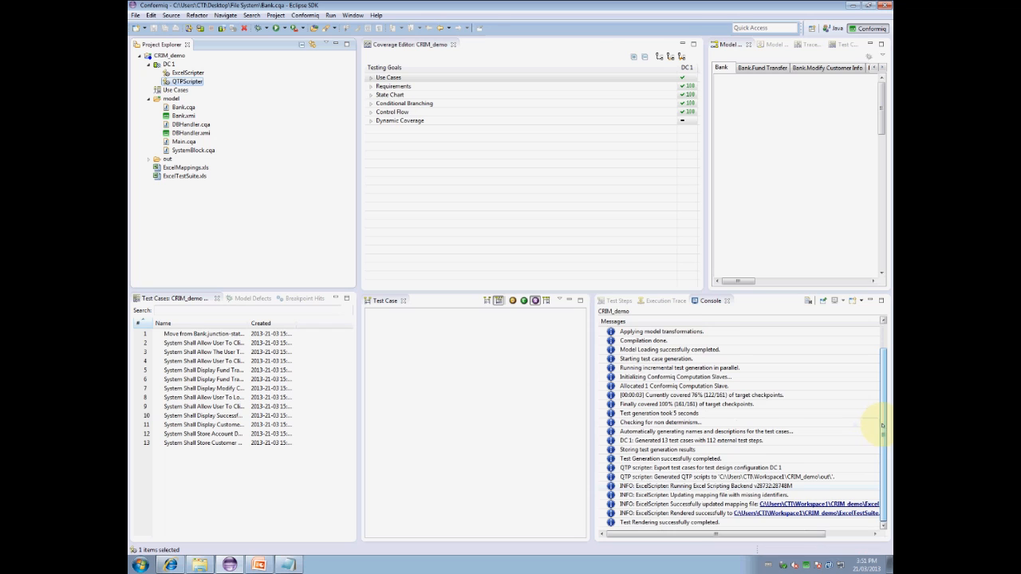
left_click_drag(788, 534, 796, 534)
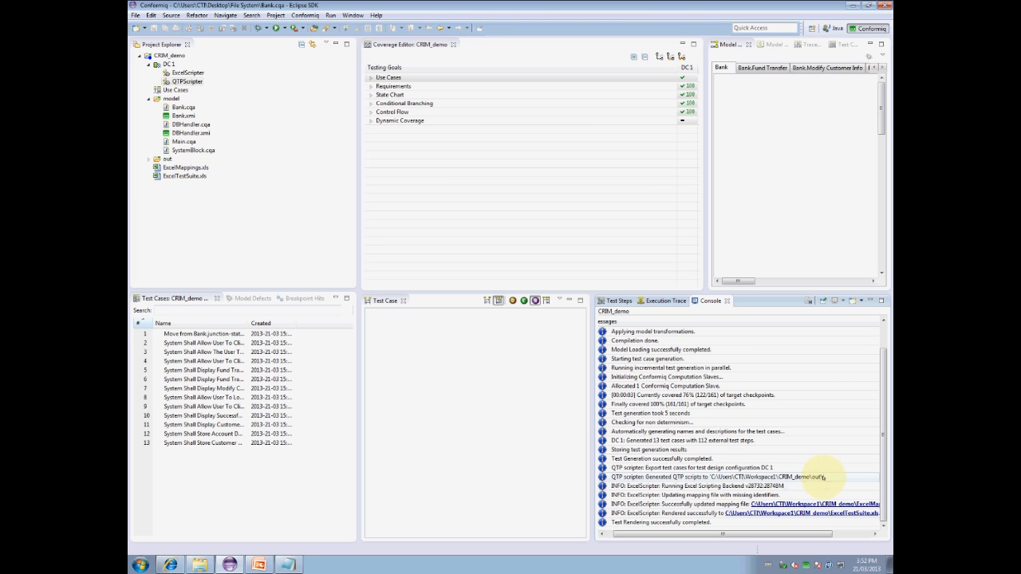
left_click_drag(780, 535, 816, 536)
left_click(766, 514)
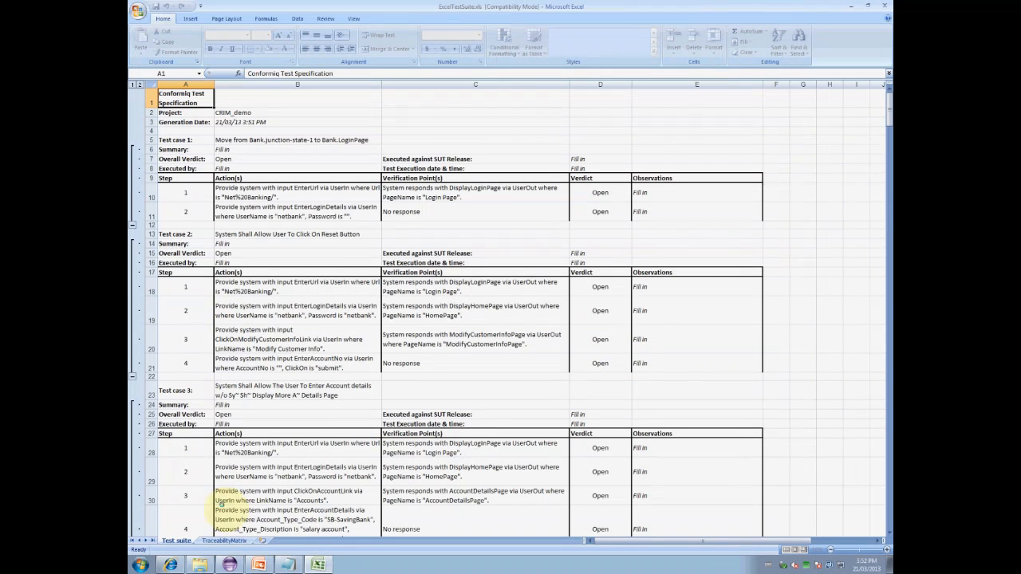
Examine the TraceabilityMatrix sheet and the steps of test case 4 in the Test suite sheet, closing the workbook when done
left_click(226, 541)
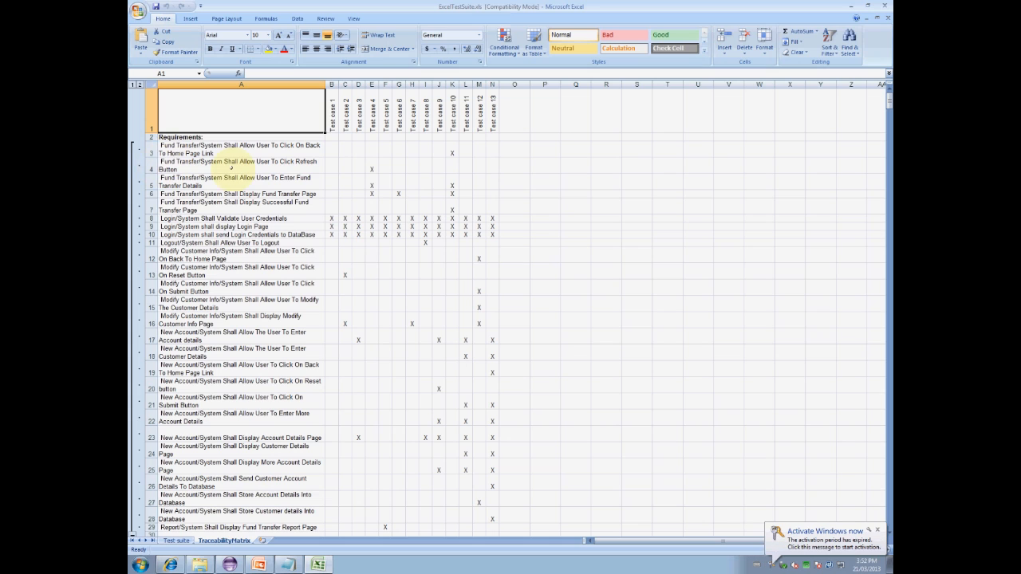
left_click(369, 164)
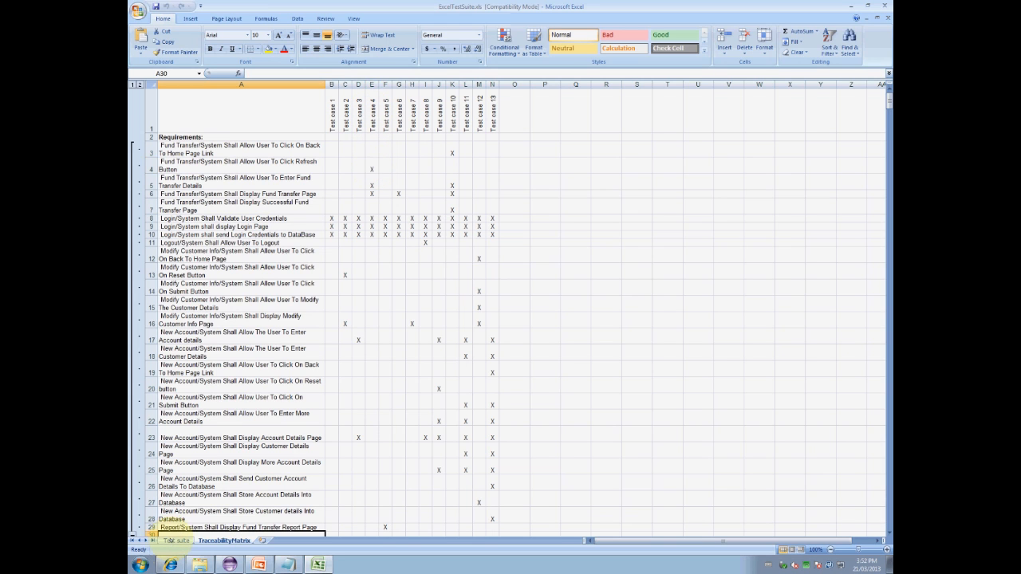
left_click(176, 541)
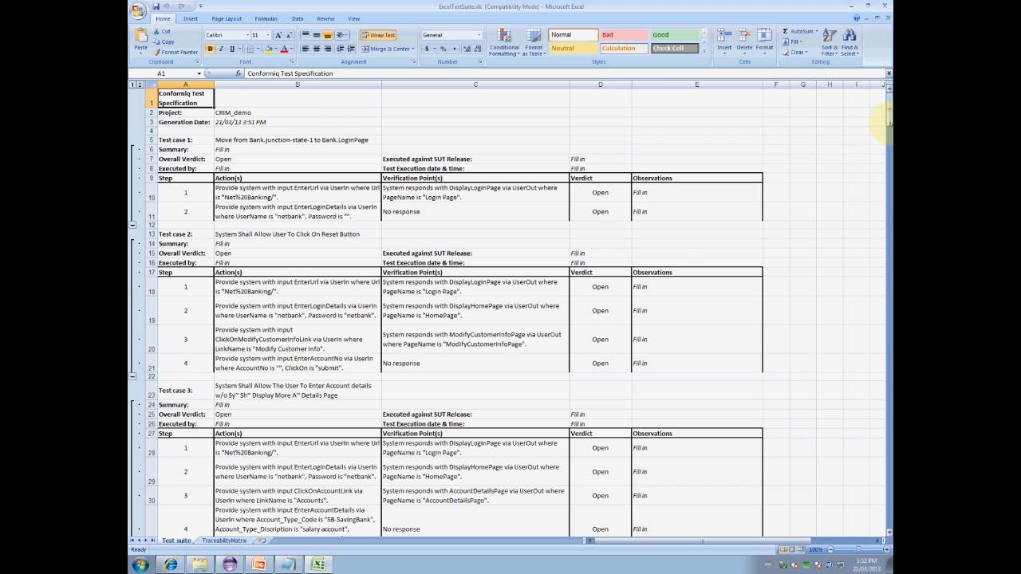
left_click(892, 152)
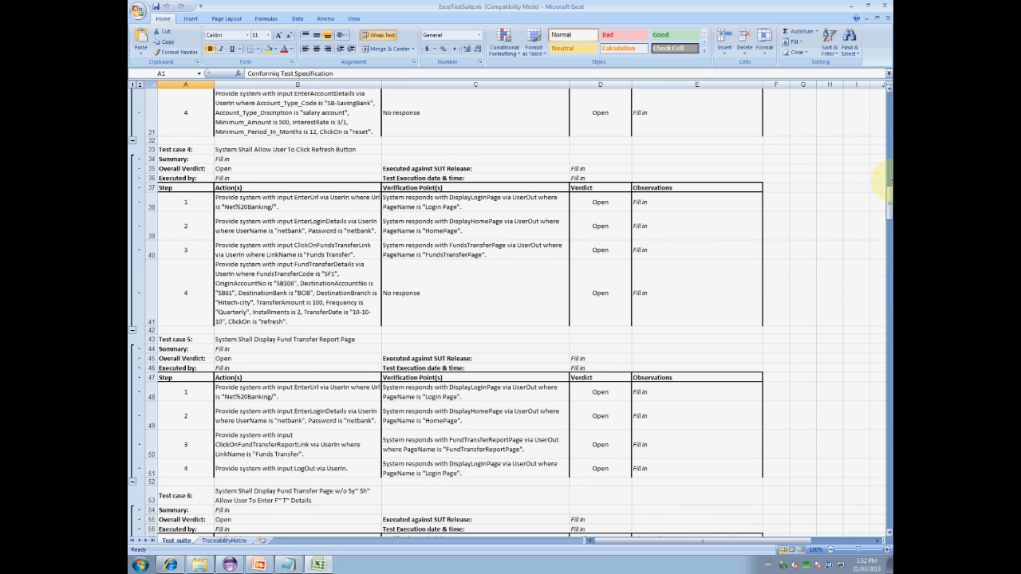
left_click(363, 149)
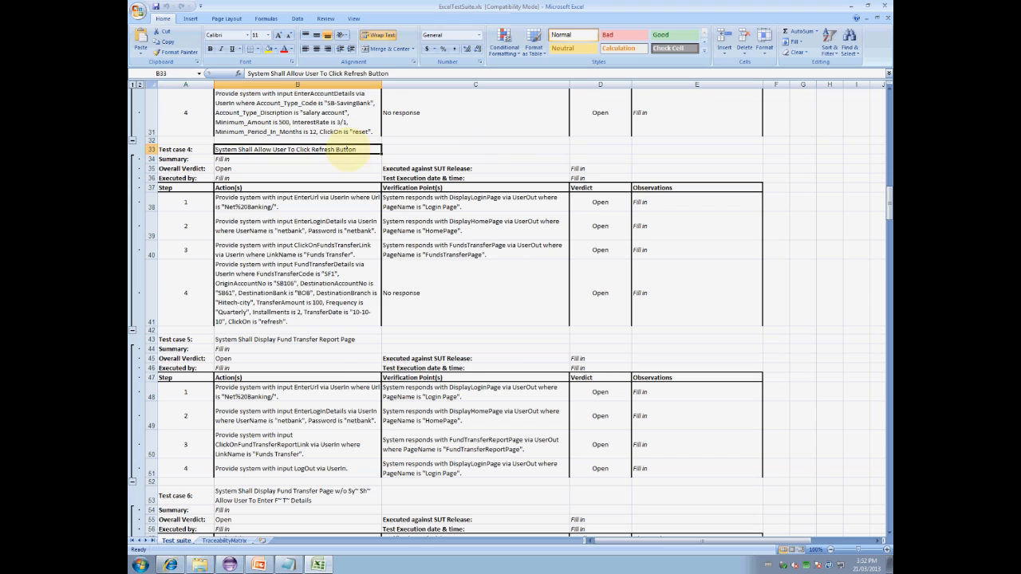
left_click(174, 202)
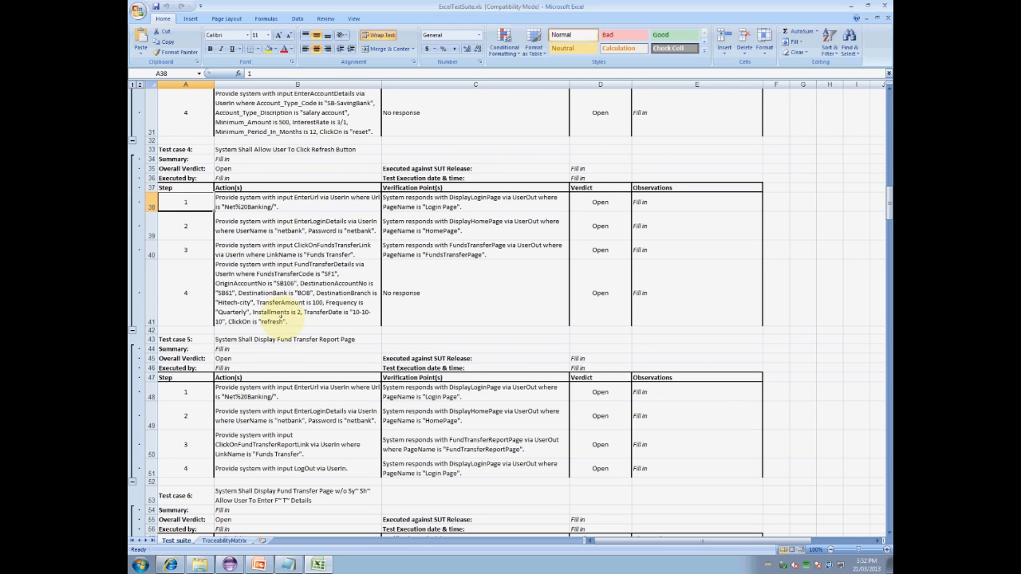
left_click(886, 5)
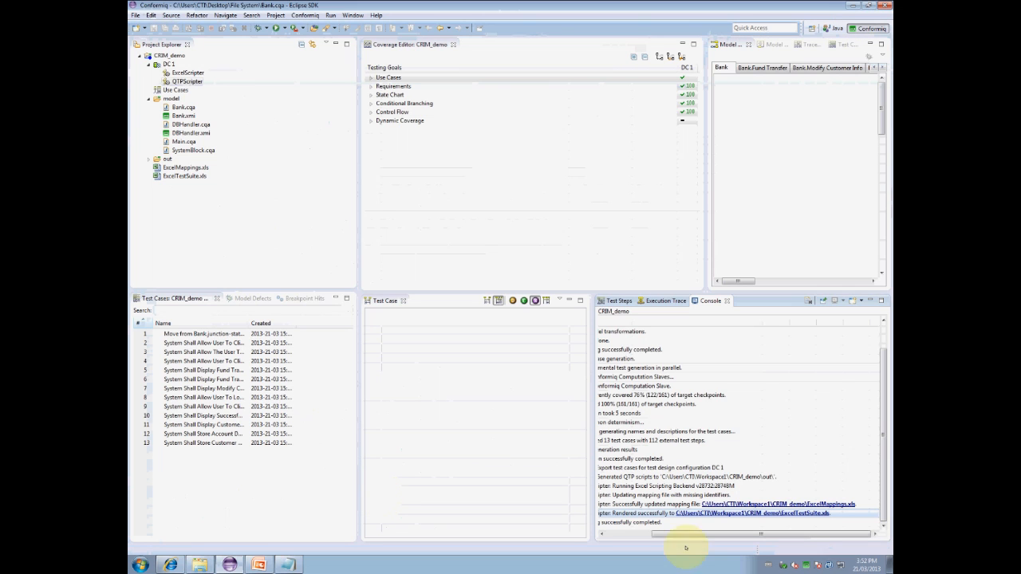
left_click_drag(684, 534, 604, 533)
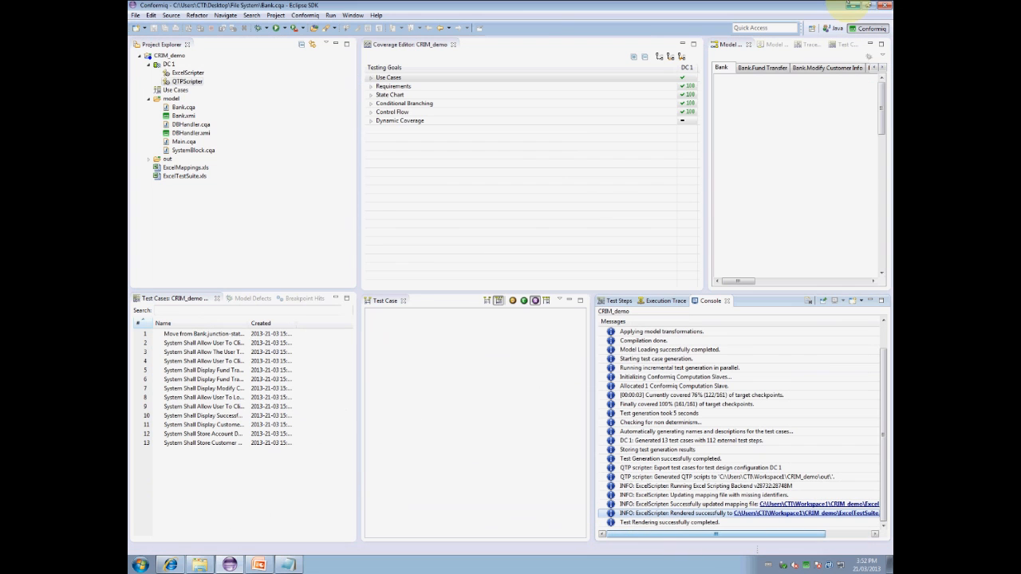
Launch HP QuickTest Professional from the desktop as administrator with the ActiveX, Visual Basic and Web add-ins loaded
left_click(853, 6)
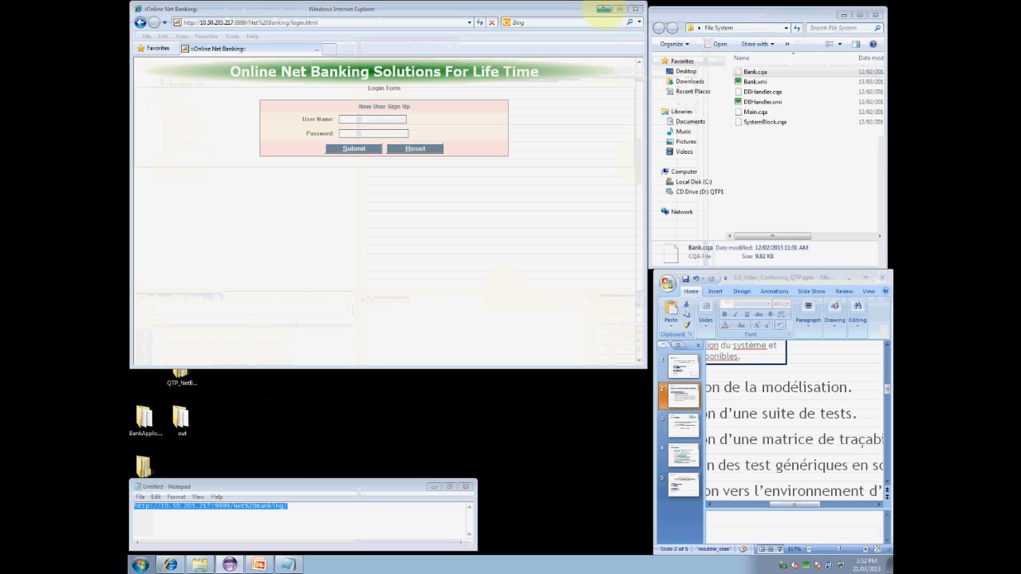
left_click(604, 9)
left_click(145, 316)
right_click(147, 316)
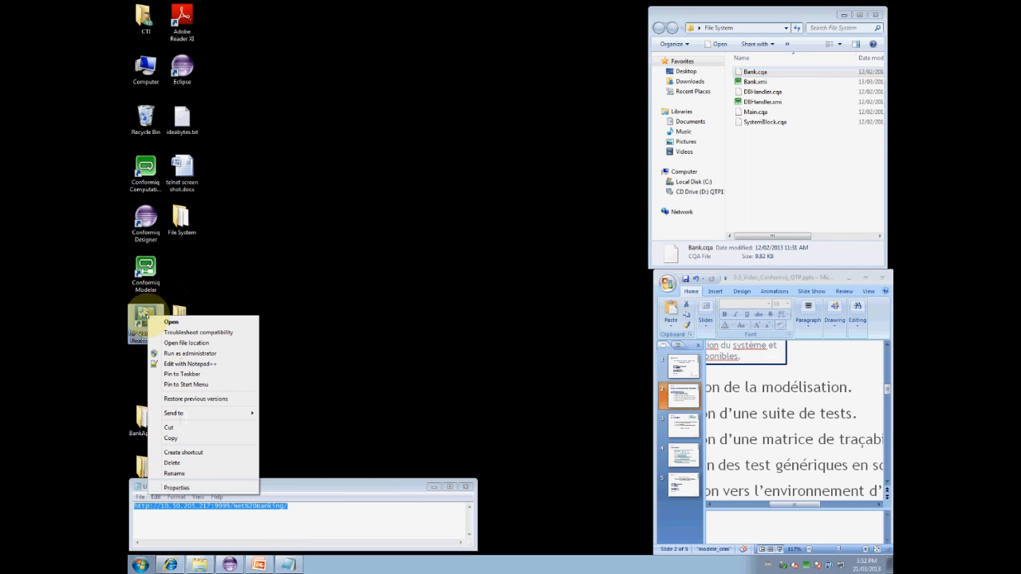
left_click(189, 354)
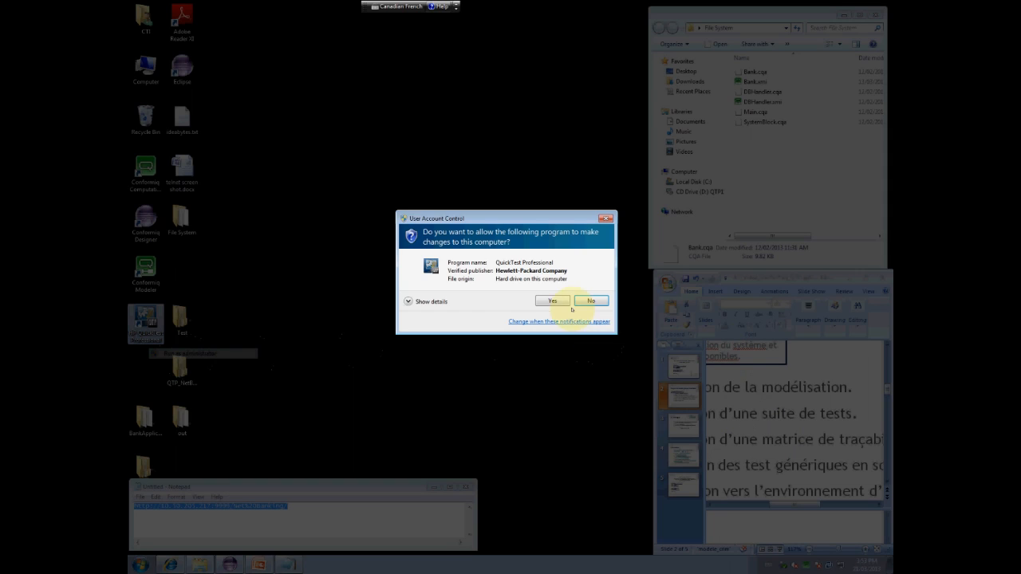
left_click(575, 300)
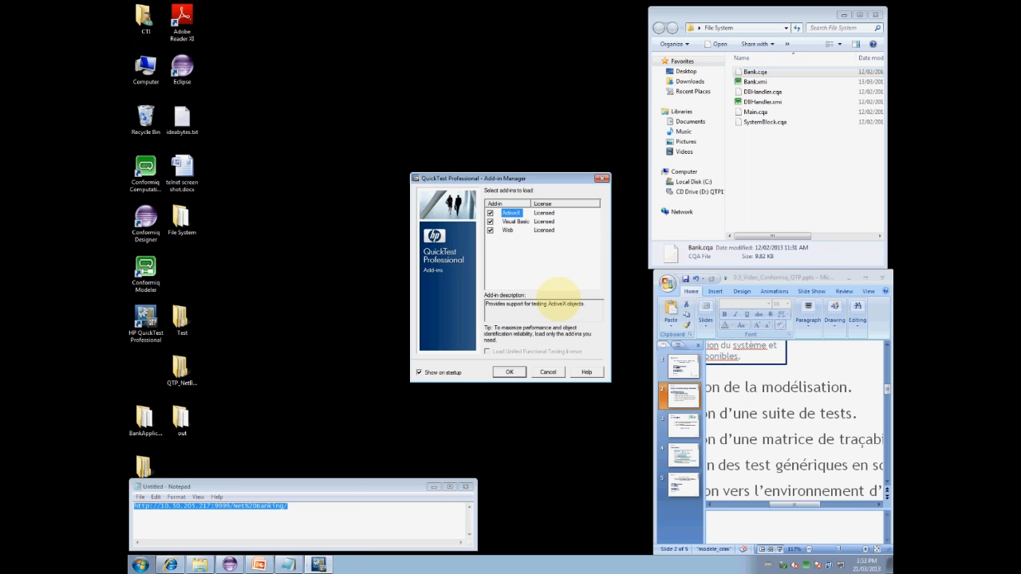
left_click(515, 372)
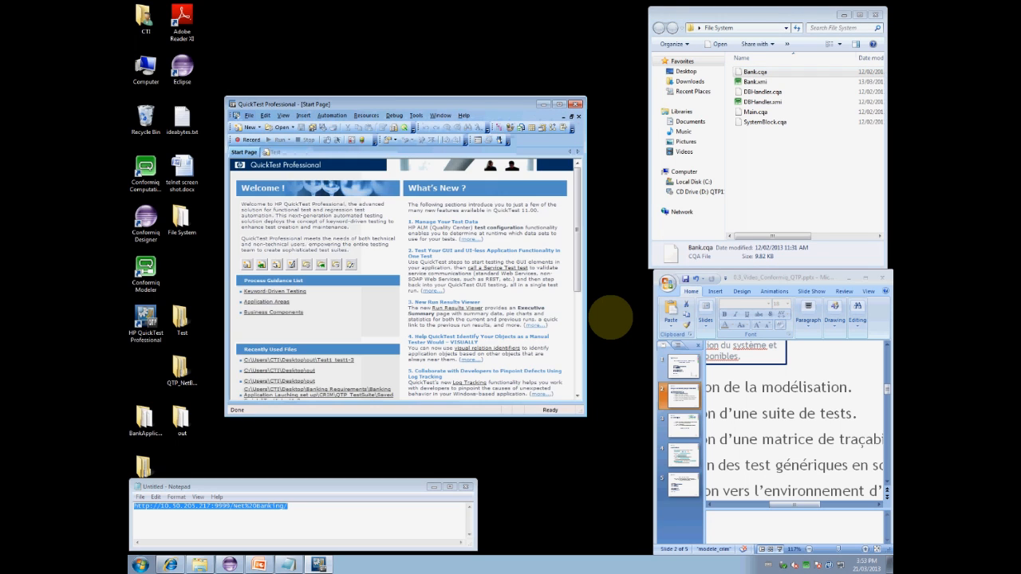
Associate the function library TestHarness.vbs from the desktop's out folder with the current test in its resource settings
left_click(249, 115)
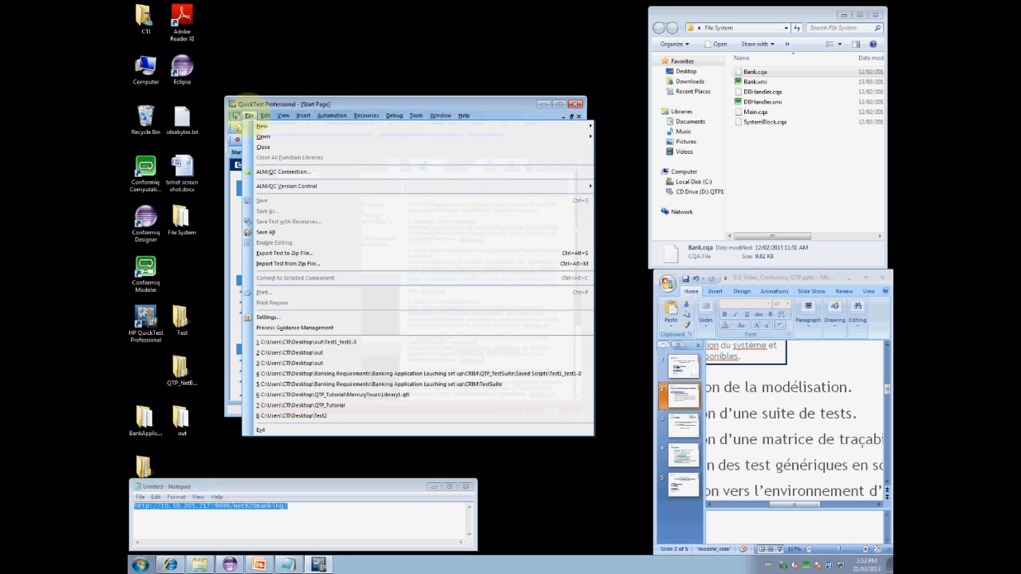
left_click(335, 317)
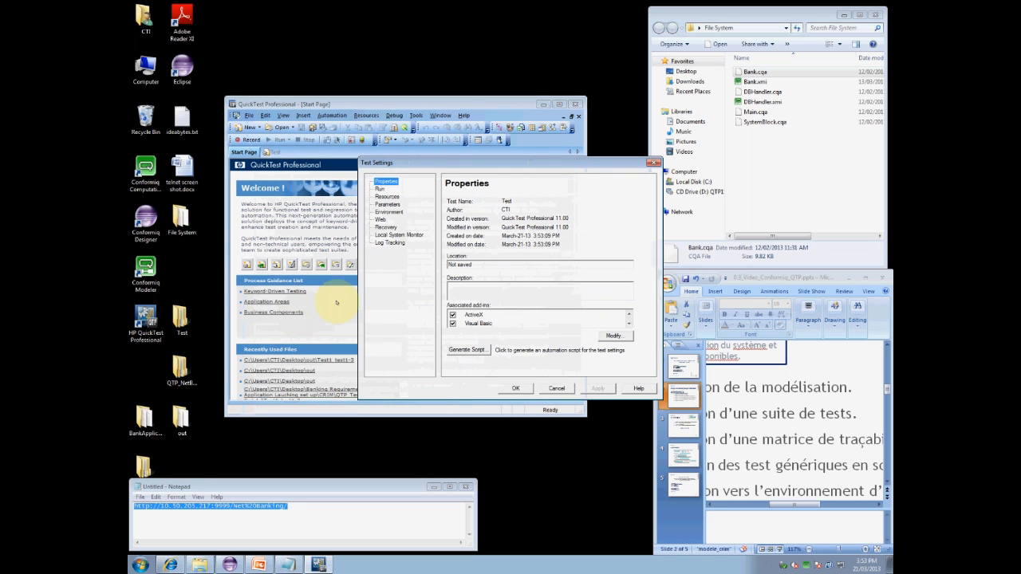
left_click(398, 196)
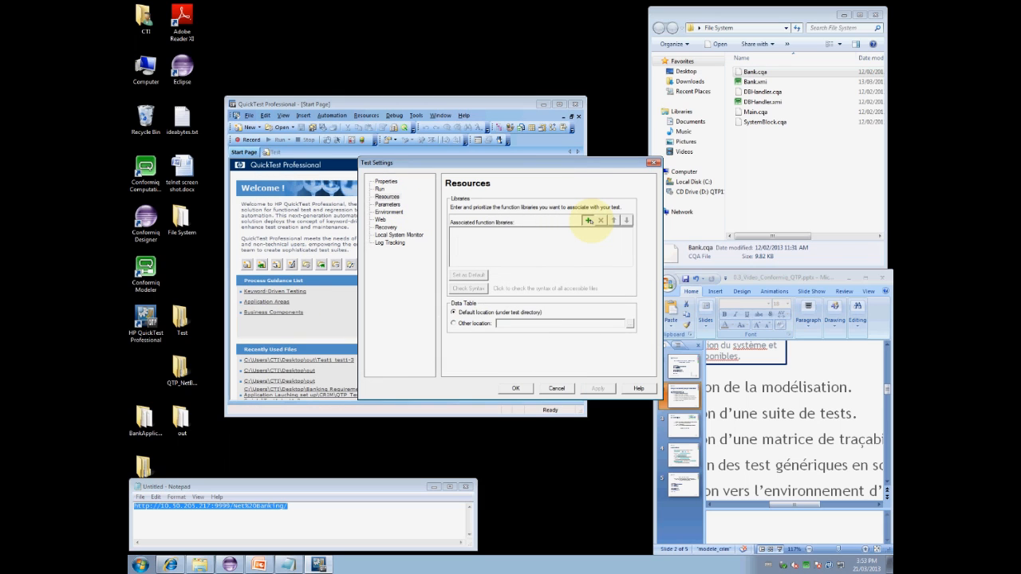
left_click(588, 220)
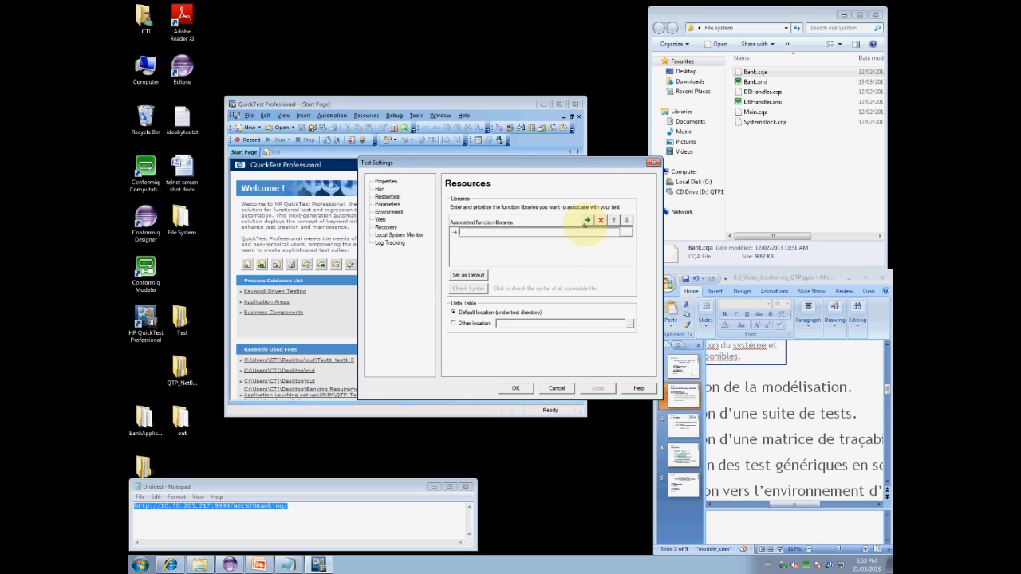
left_click(624, 232)
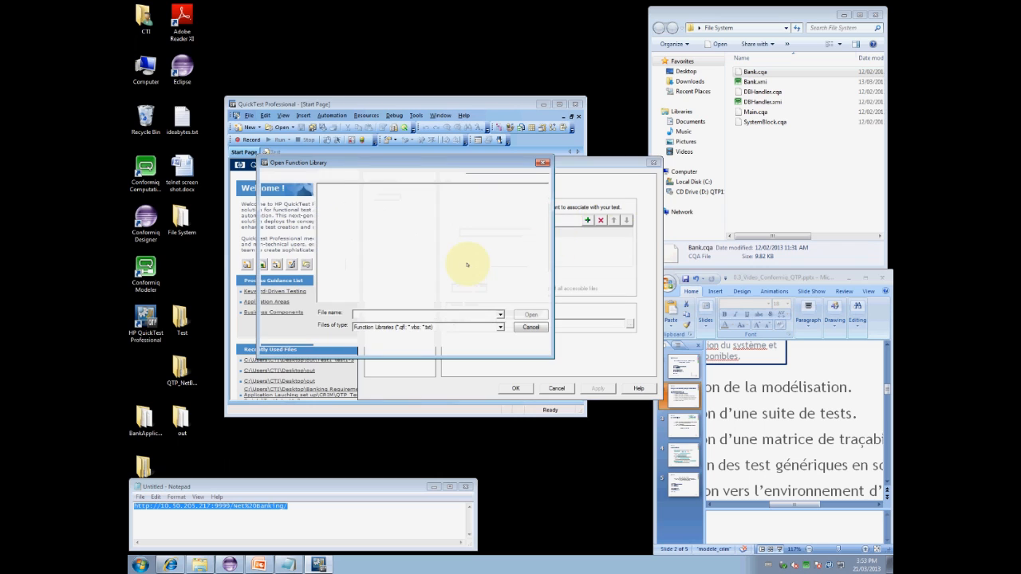
left_click(338, 195)
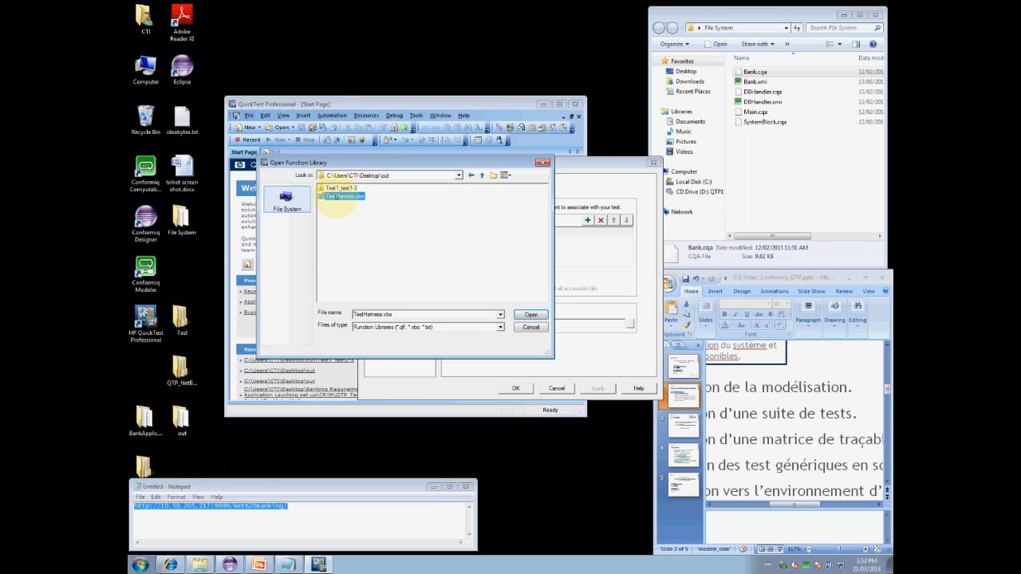
left_click(528, 314)
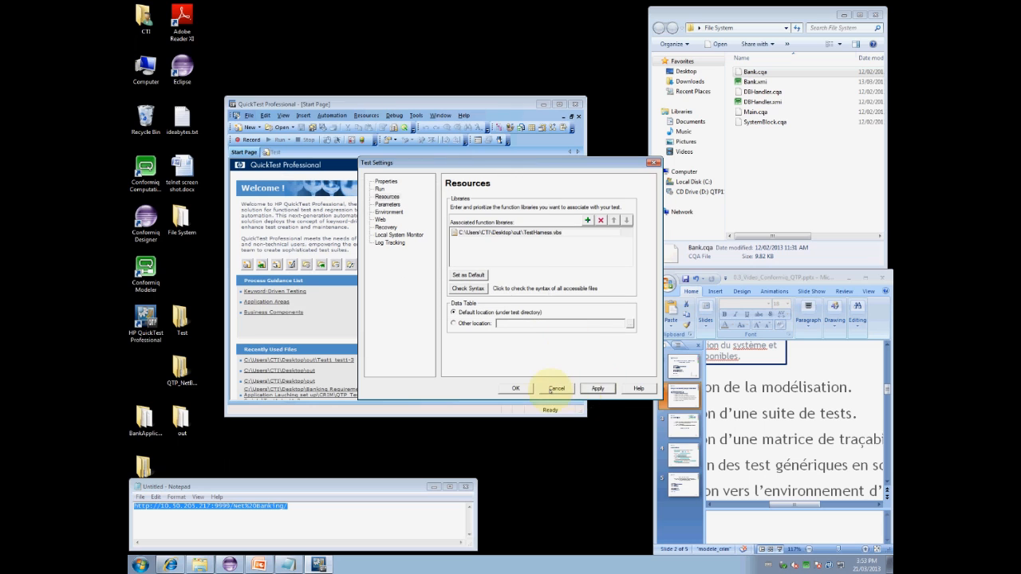
left_click(515, 389)
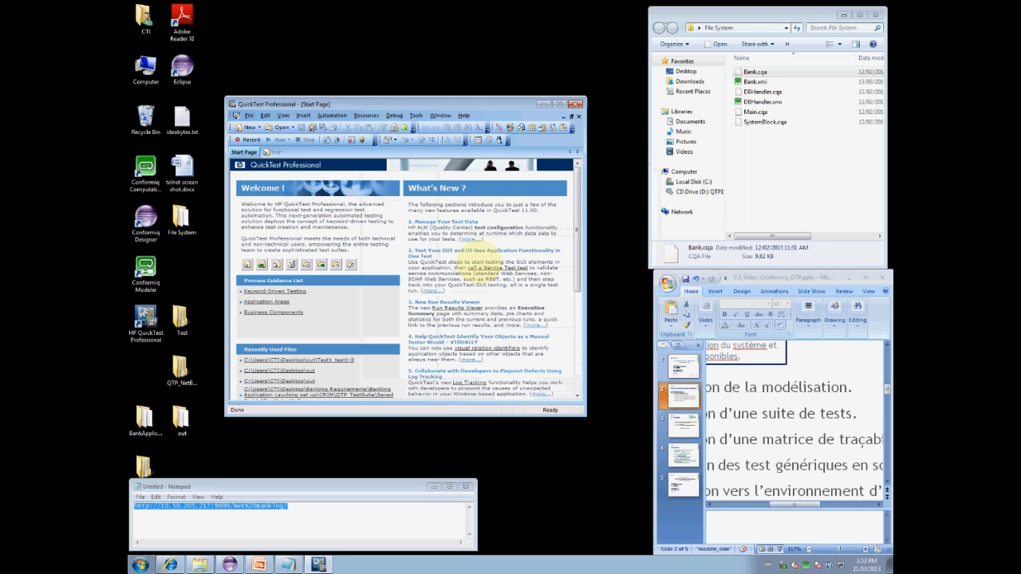
Associate the shared object repository NetBanking_SharedRepository.tsr from the desktop's out folder with Action1 of the test
left_click(364, 115)
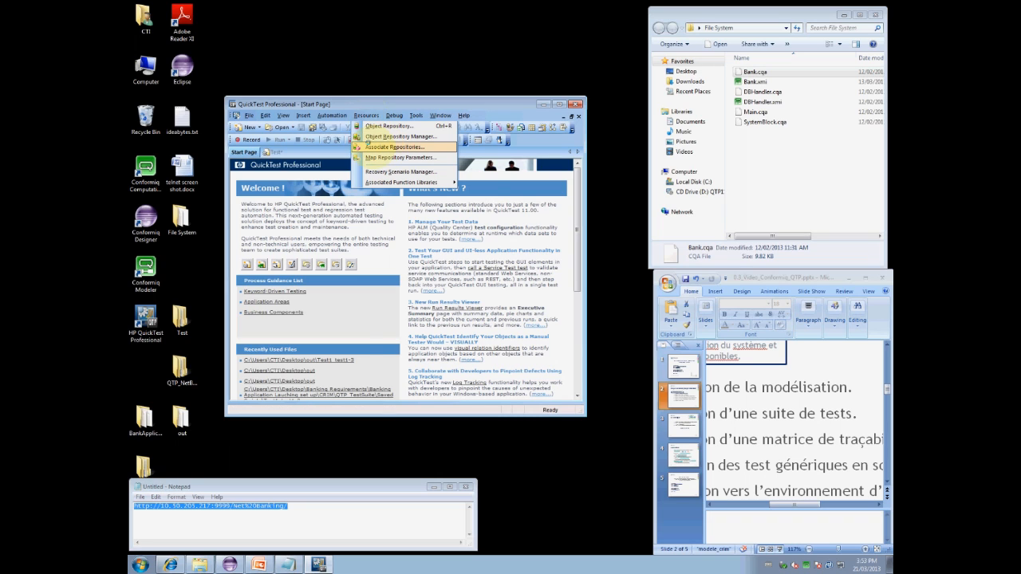
left_click(379, 147)
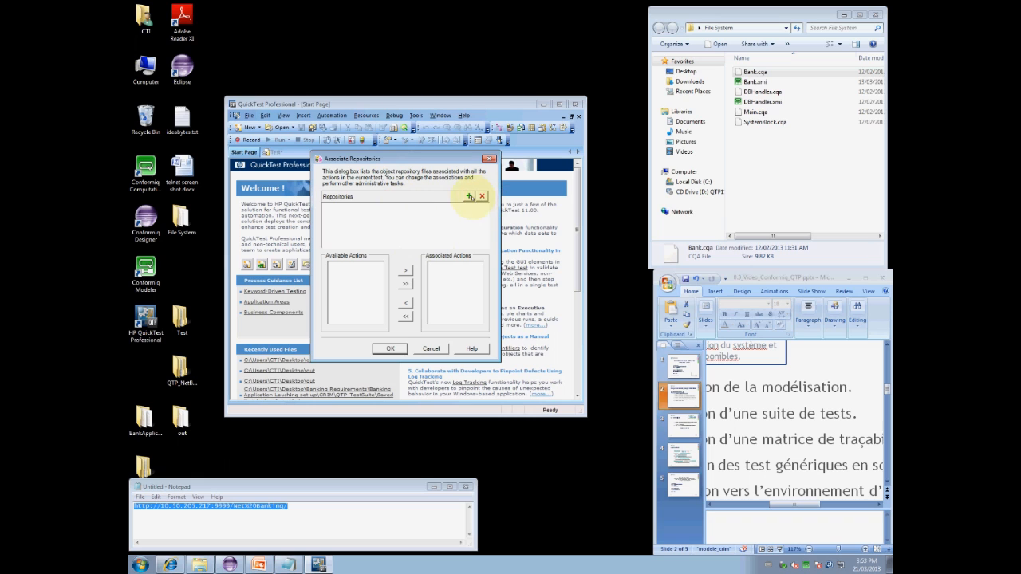
left_click(469, 195)
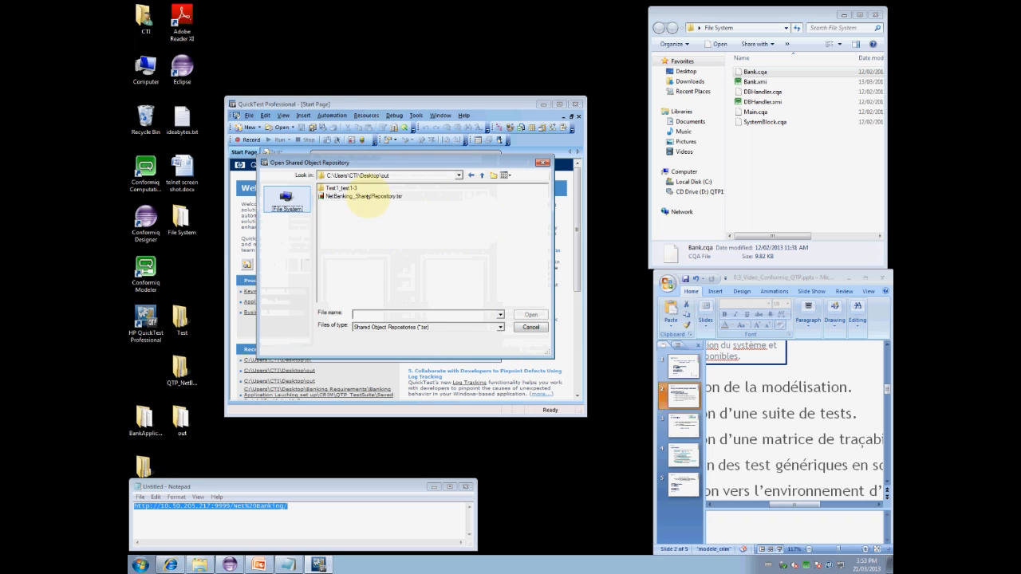
left_click(530, 314)
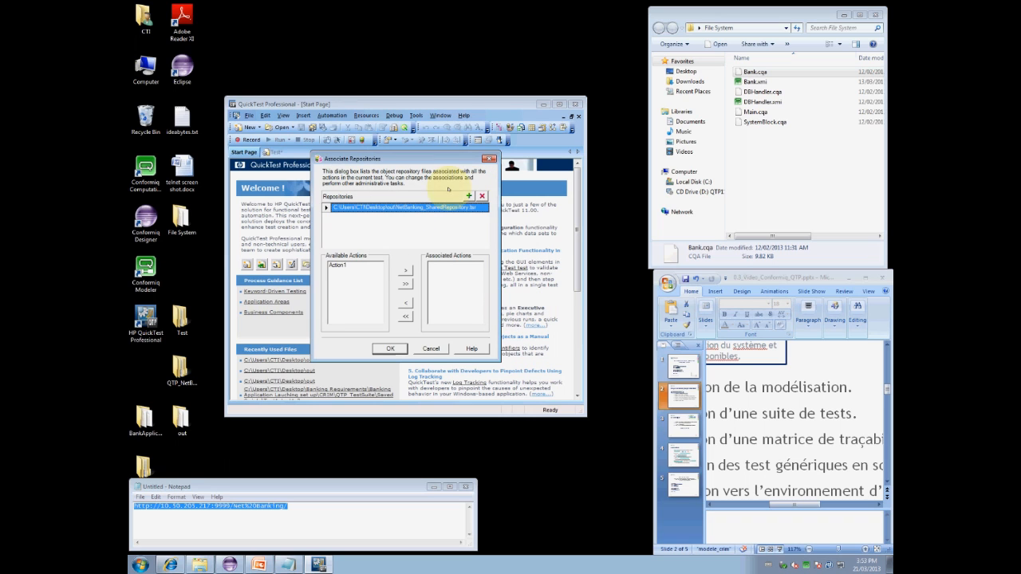
left_click(345, 265)
left_click(405, 270)
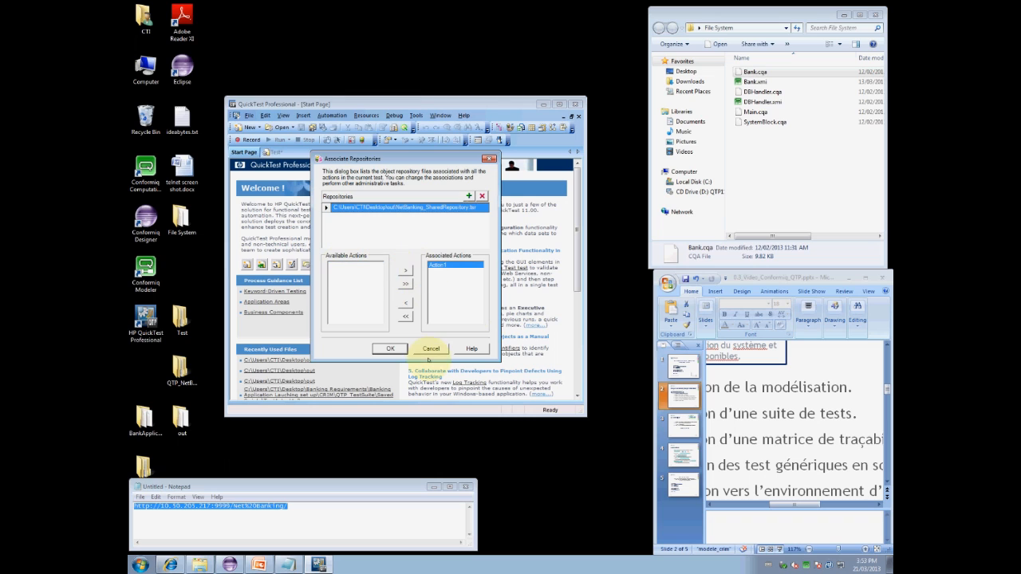
left_click(386, 348)
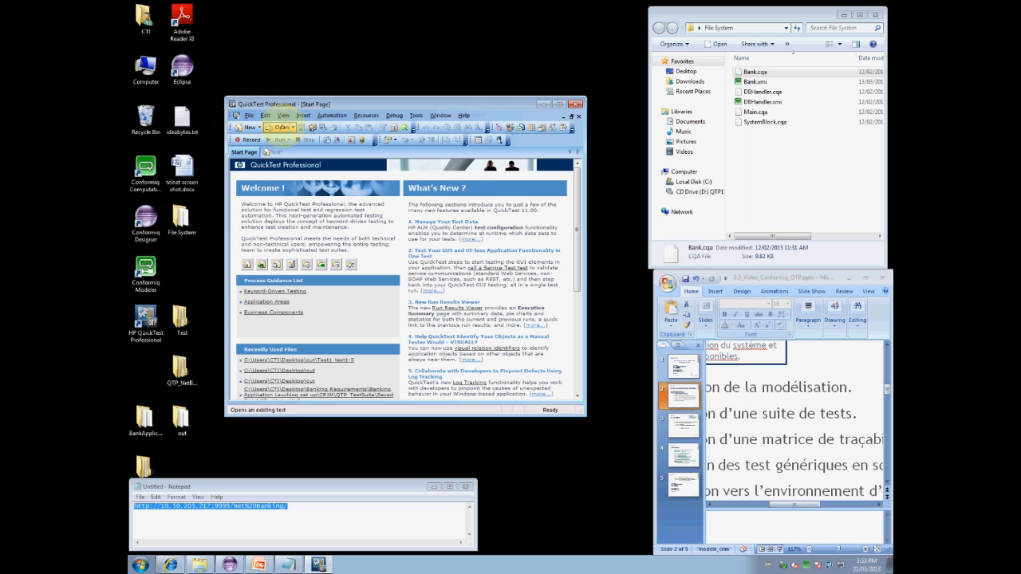
Open the QuickTest test Test1_test1-3 from the desktop's out folder, answering the save prompt for the current test
left_click(281, 121)
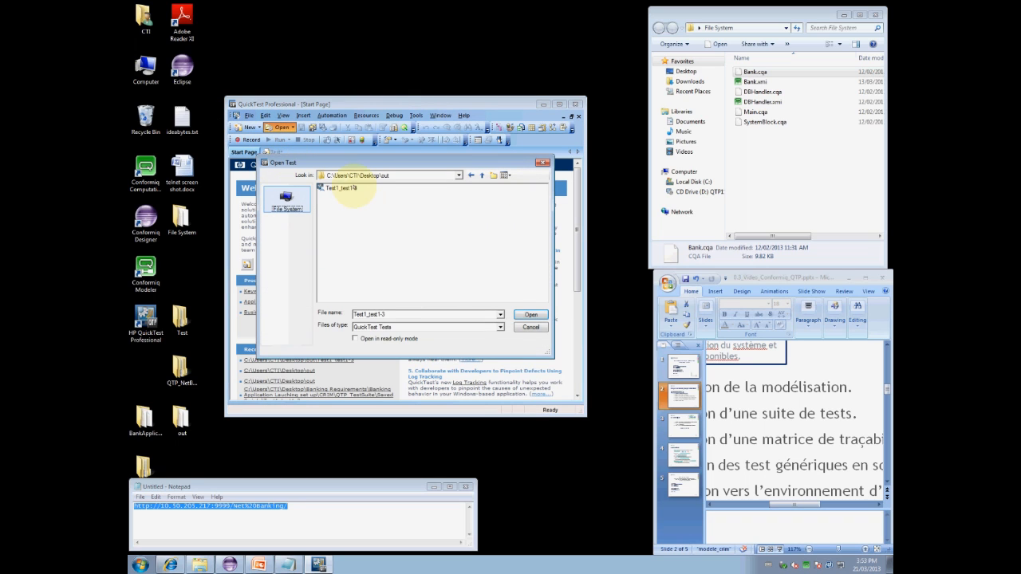
left_click(531, 314)
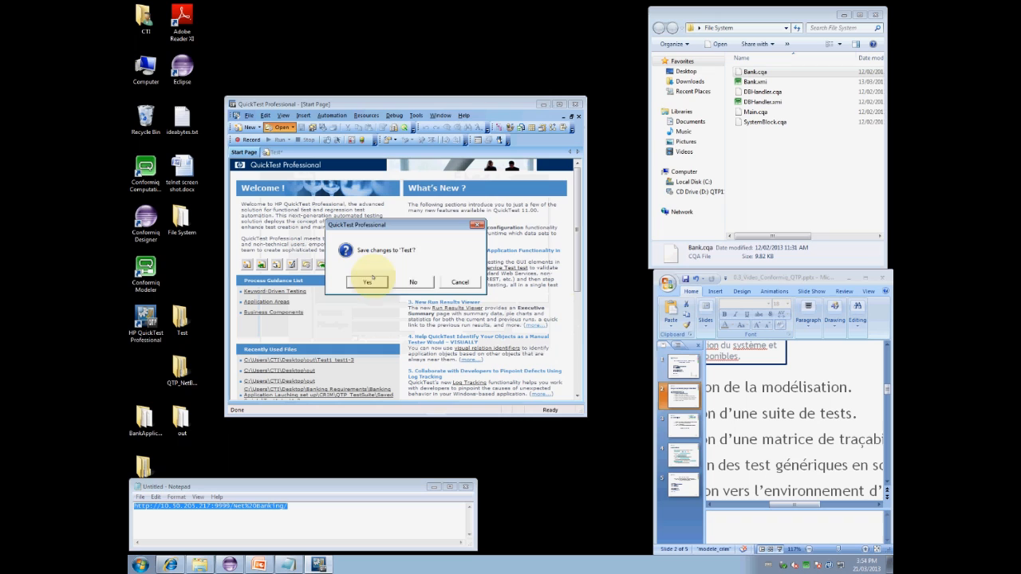
key("Return")
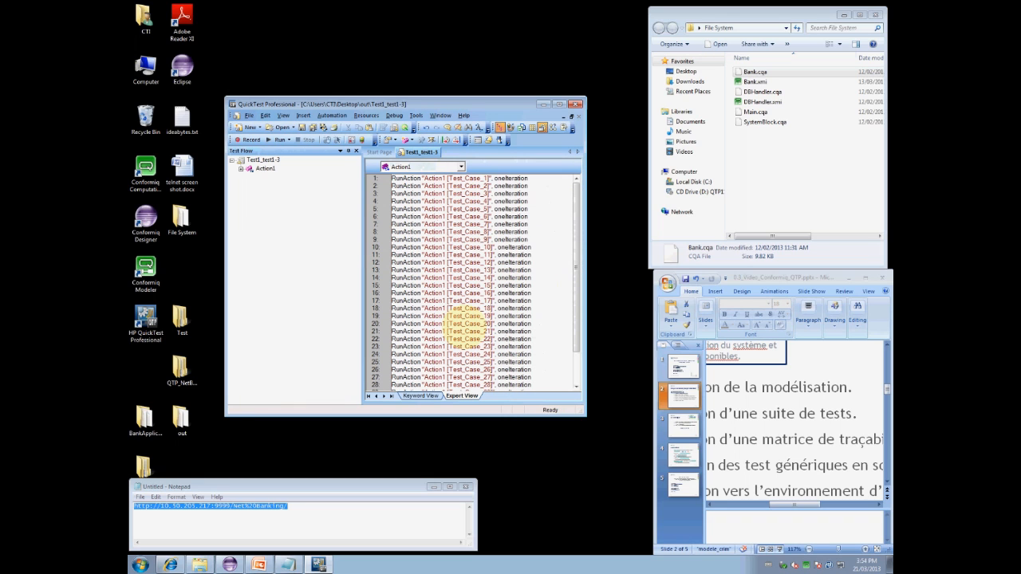
right_click(471, 232)
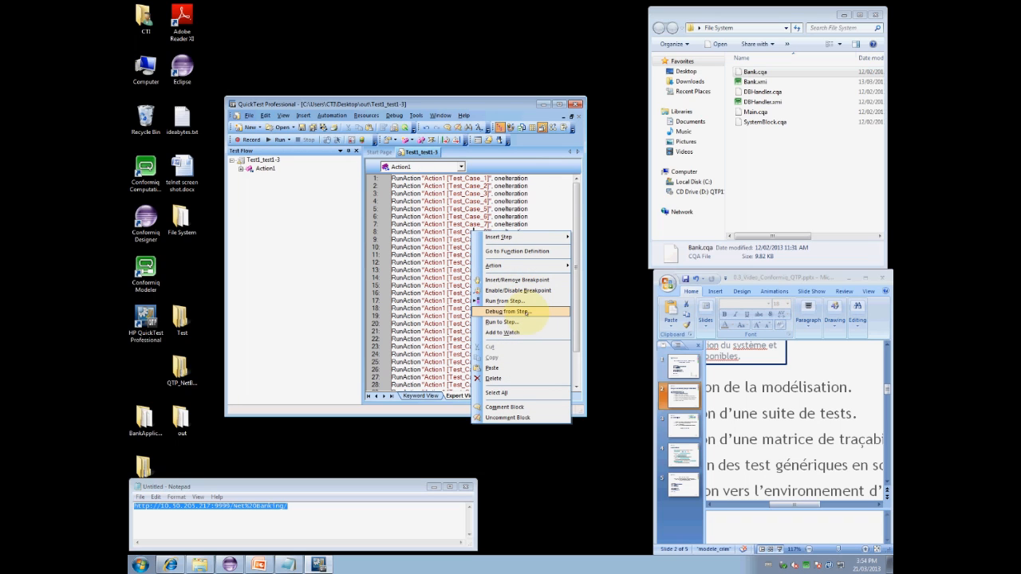
mouse_move(530, 266)
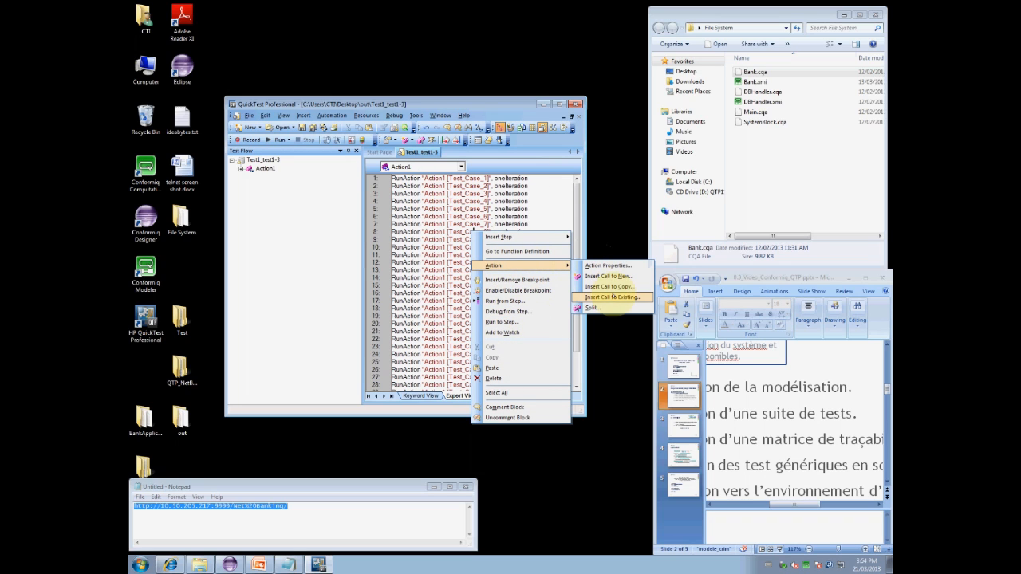
left_click(612, 298)
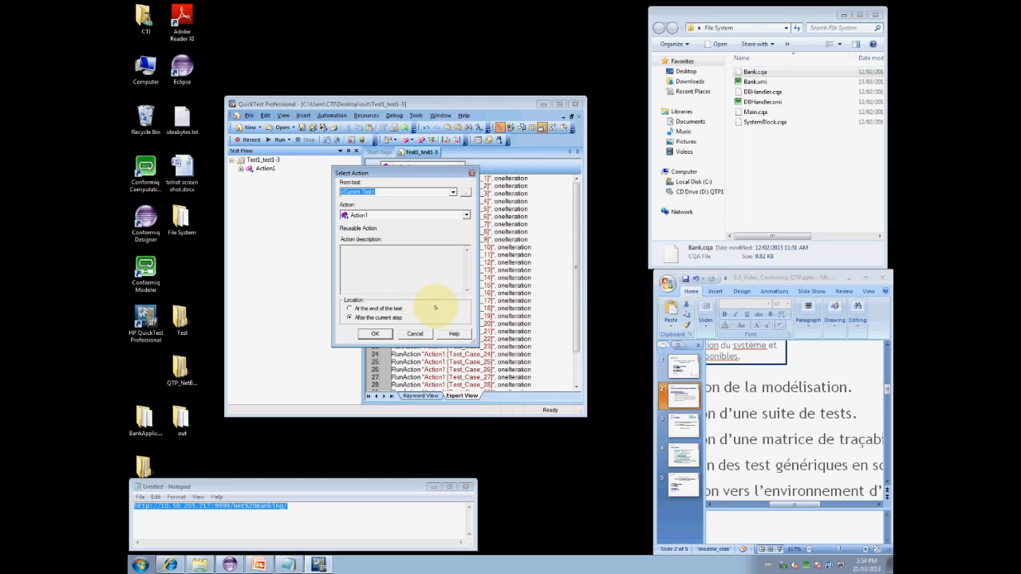
left_click(414, 334)
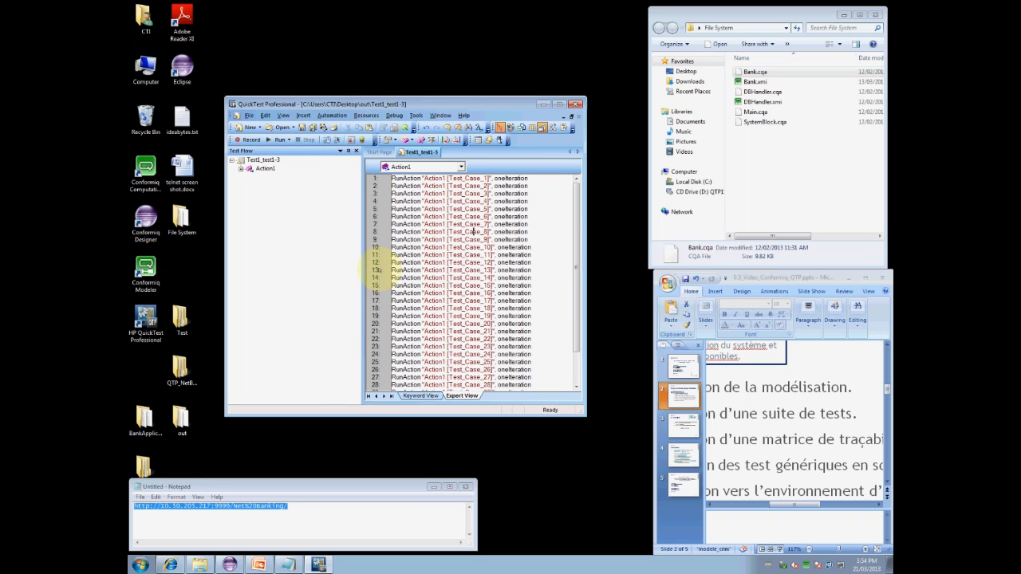
Run the open test with its results written to the new run results folder Res36, and stop the run during Test Case 5
left_click(278, 139)
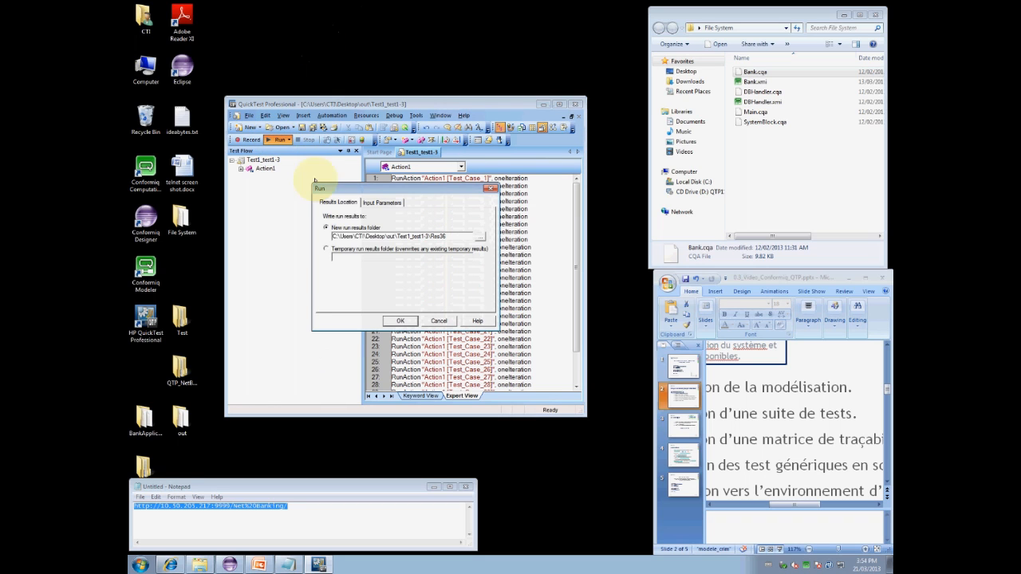
left_click(401, 321)
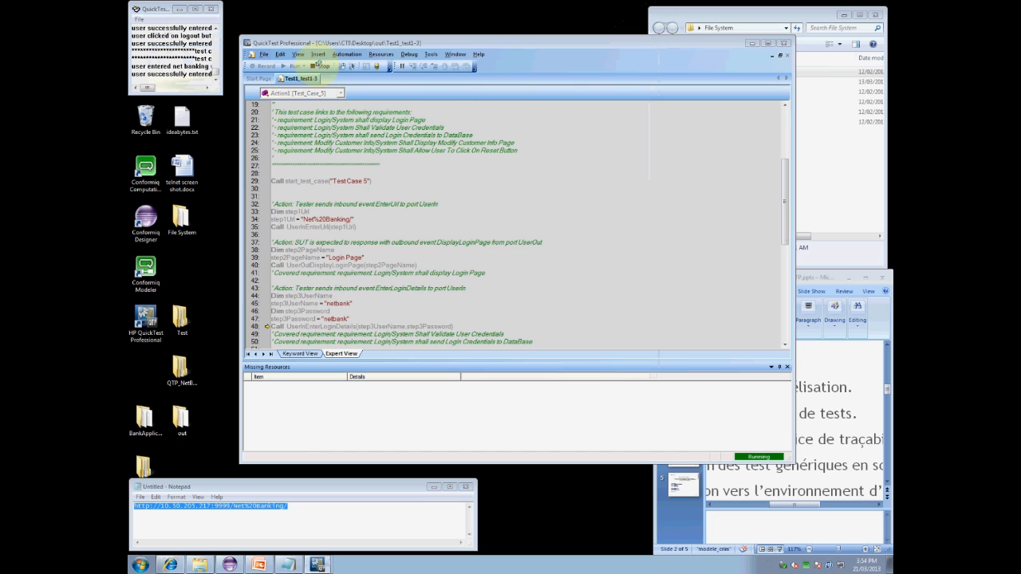
left_click(319, 66)
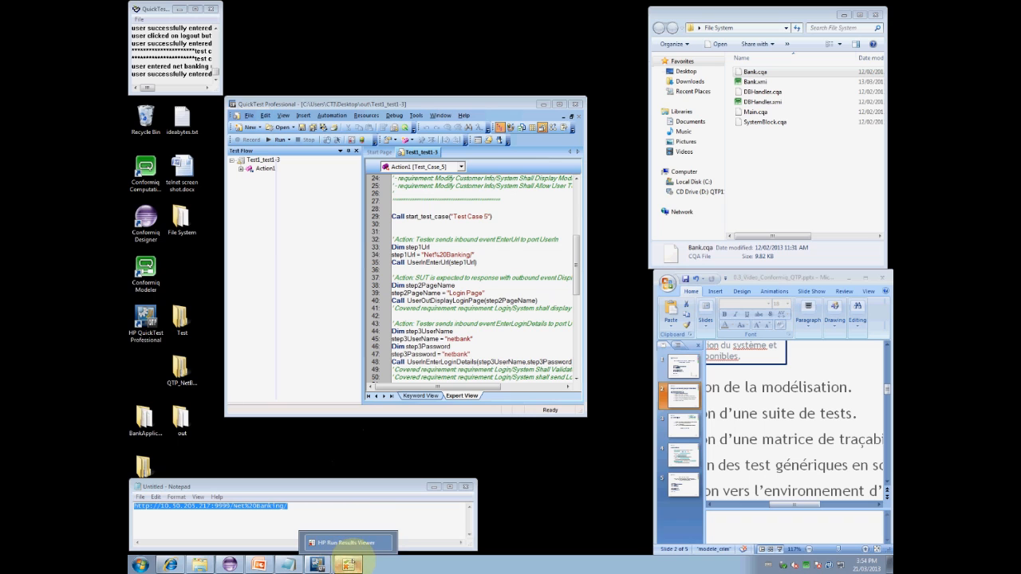
Switch to the PowerPoint presentation, start the slide show from slide 2 and advance to the slide "Le LaboAgile"
left_click(773, 276)
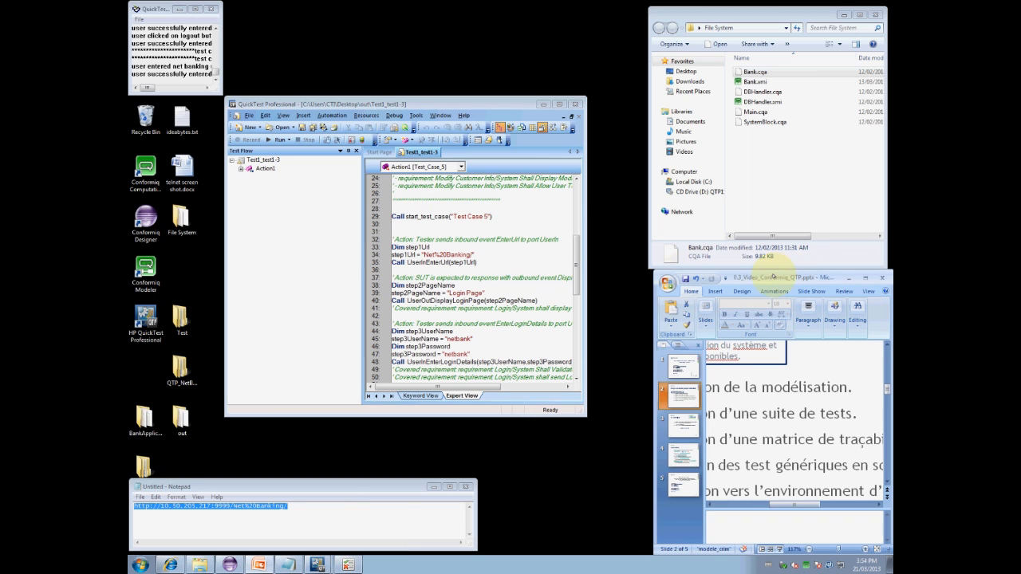
key("shift+F5")
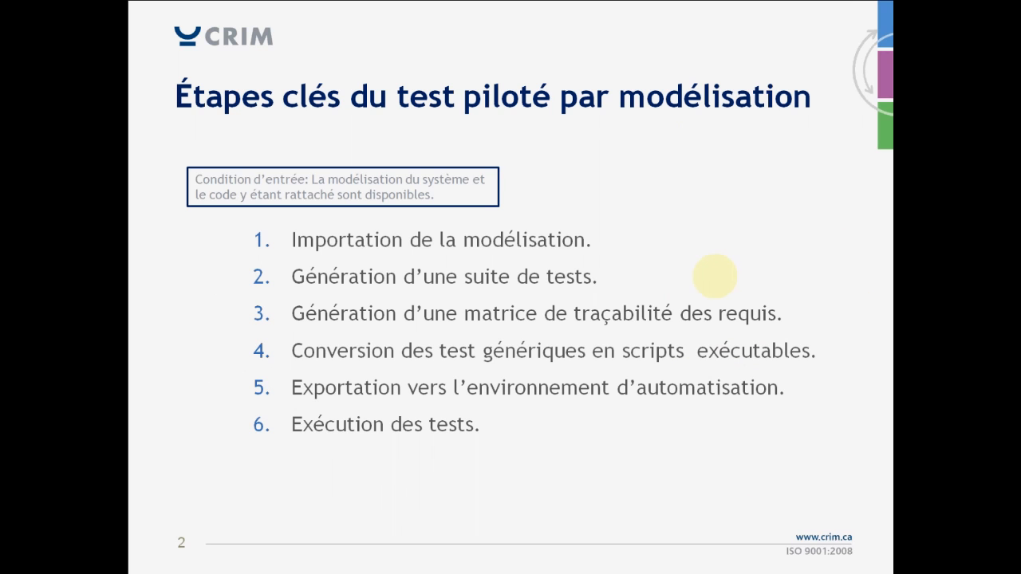
key("Right")
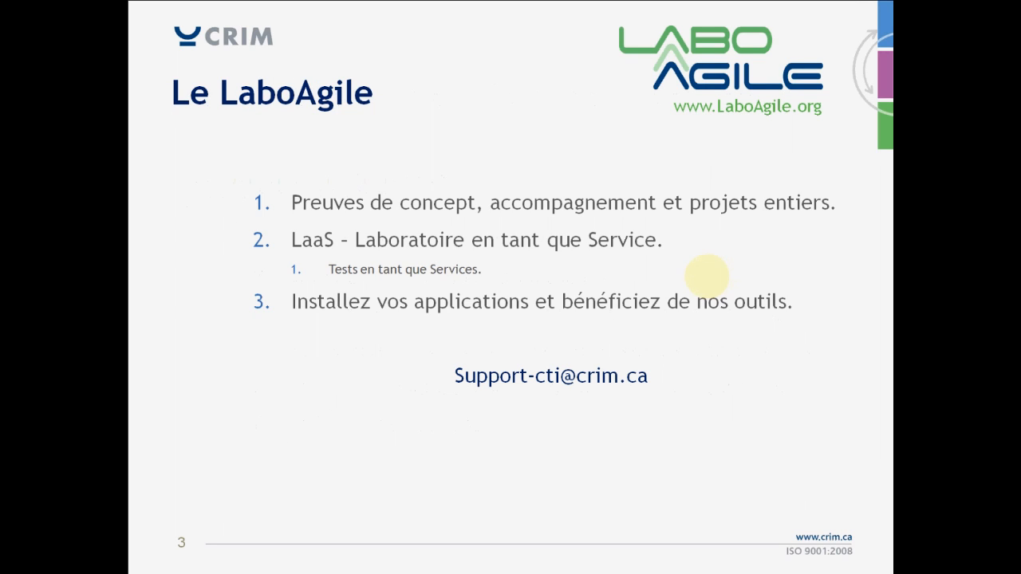